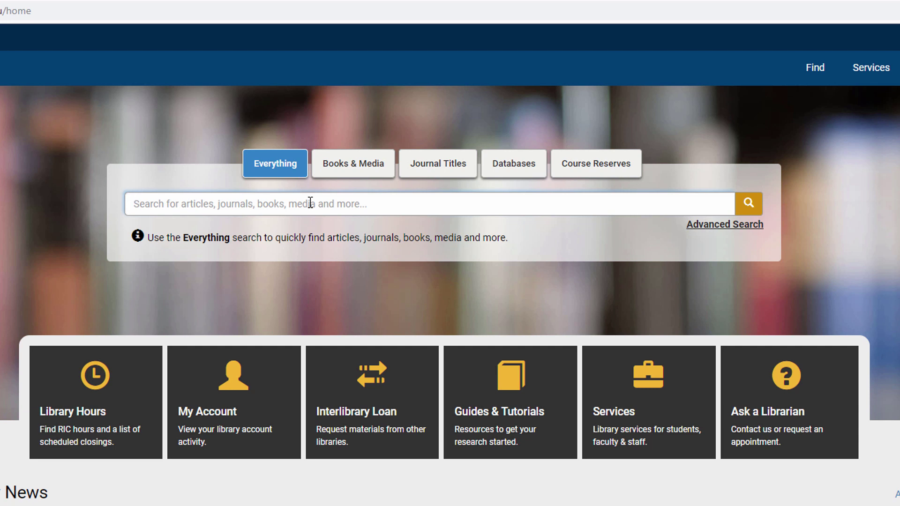
- List the library databases for the subject Nursing and open CINAHL with Full Text
click(505, 165)
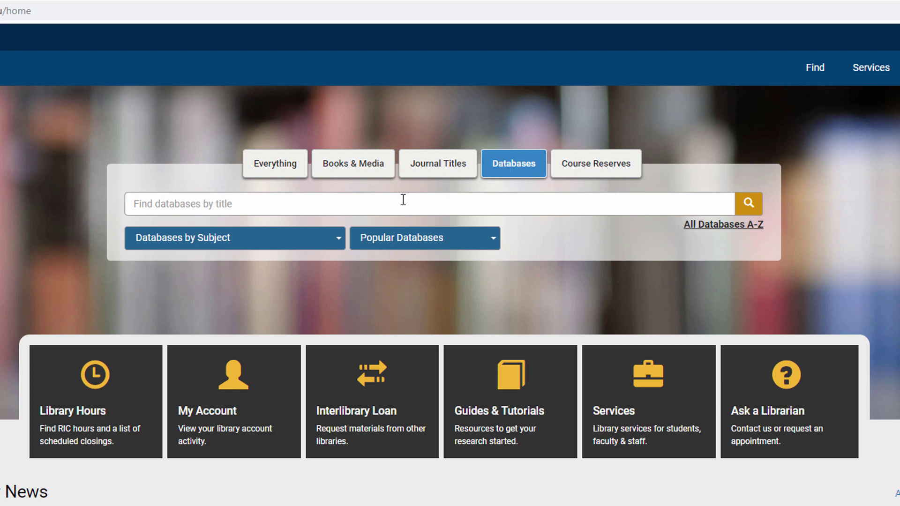
click(330, 238)
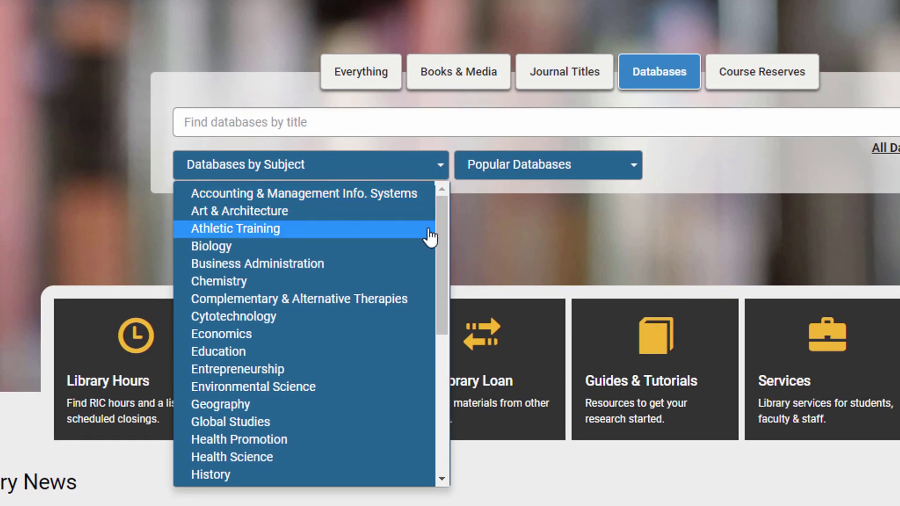
drag(442, 255, 438, 366)
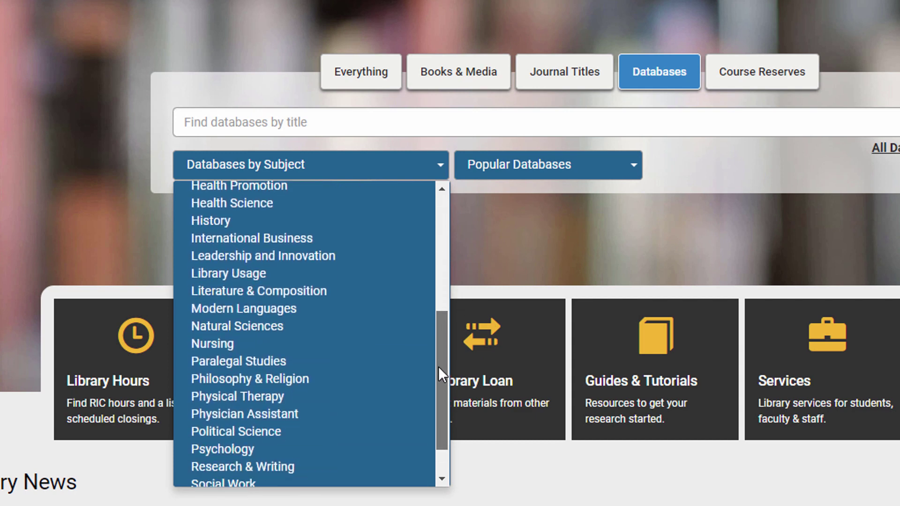
click(341, 347)
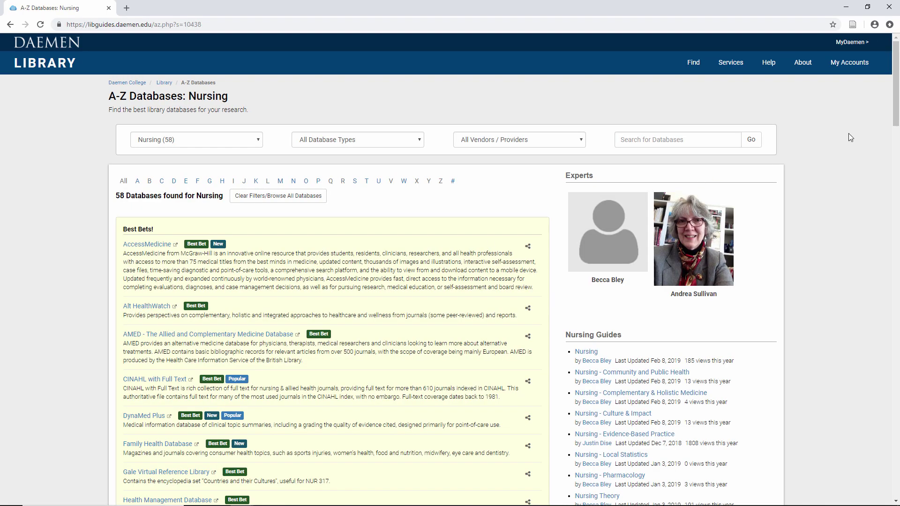
drag(896, 86, 897, 117)
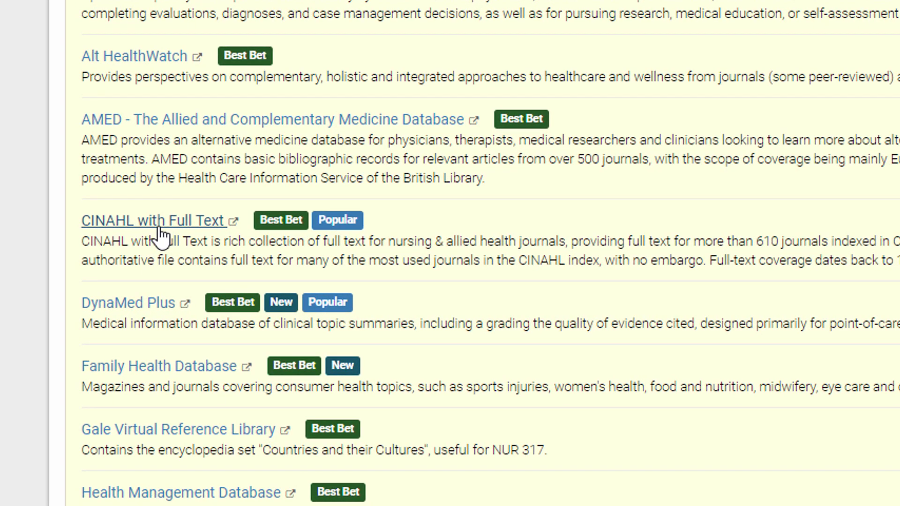
click(161, 233)
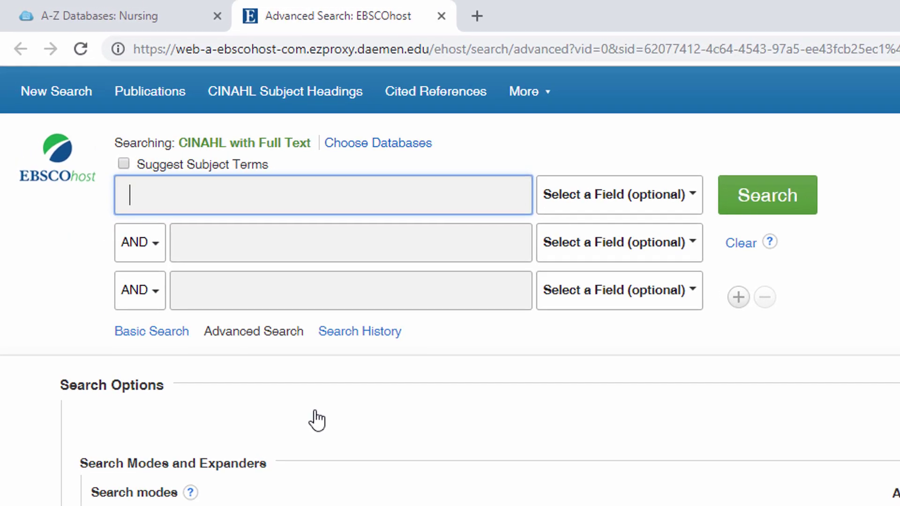
- Examine the search field choices of the first search row and the Boolean operators offered for the second row
click(690, 199)
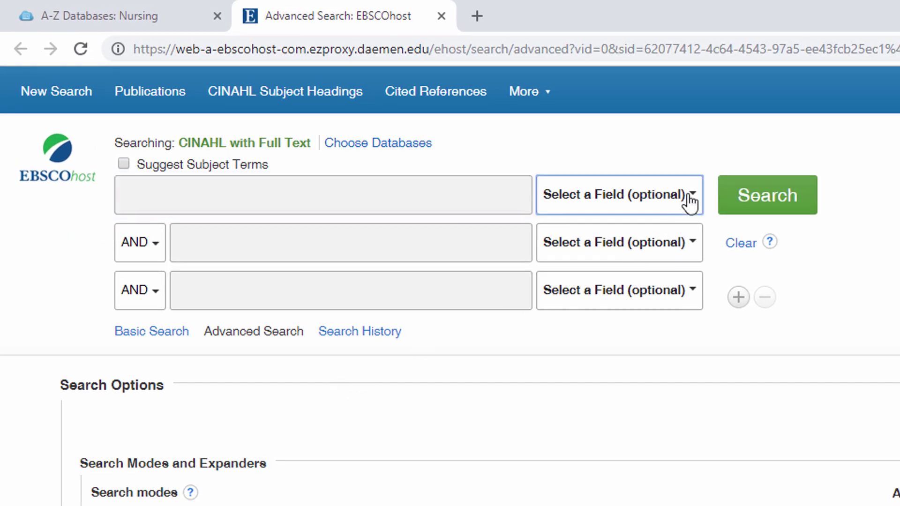
click(690, 199)
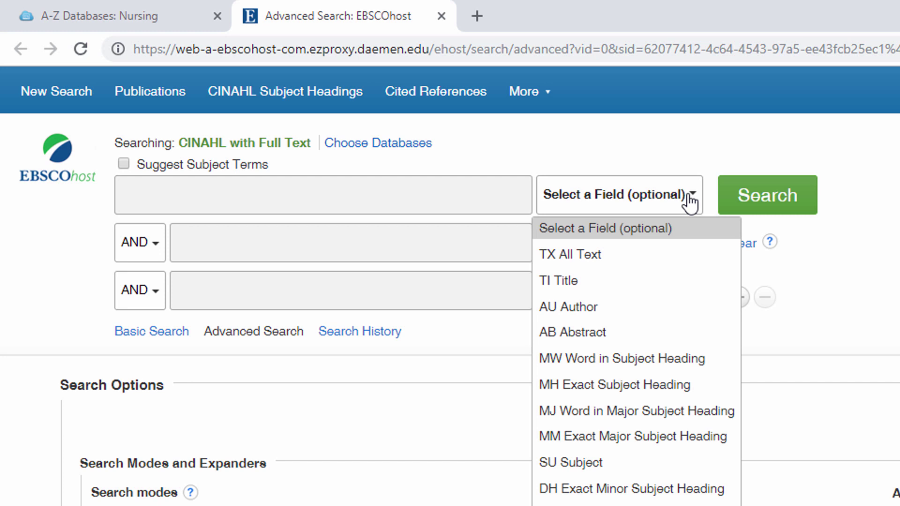
click(690, 199)
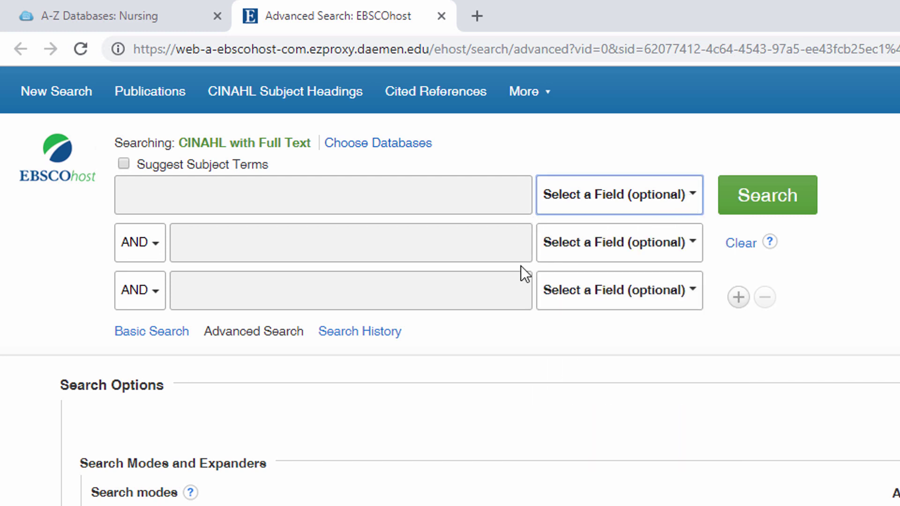
click(148, 256)
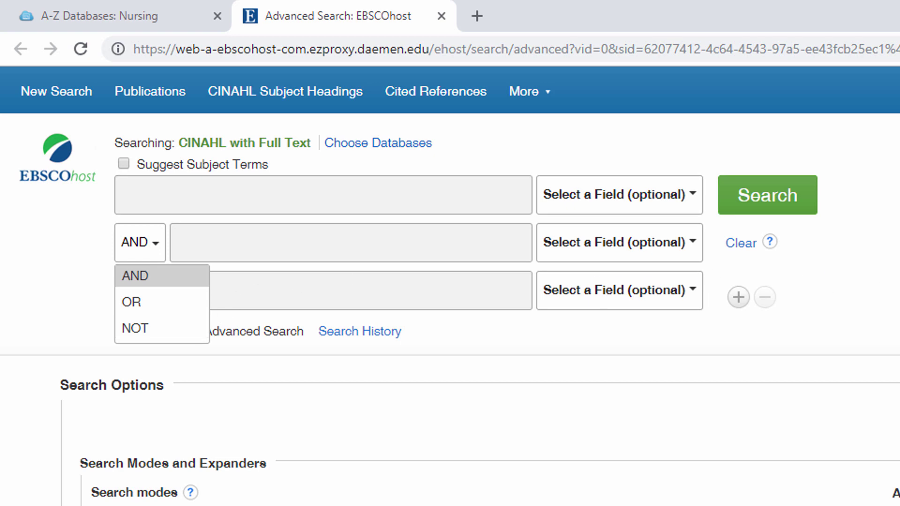
click(897, 258)
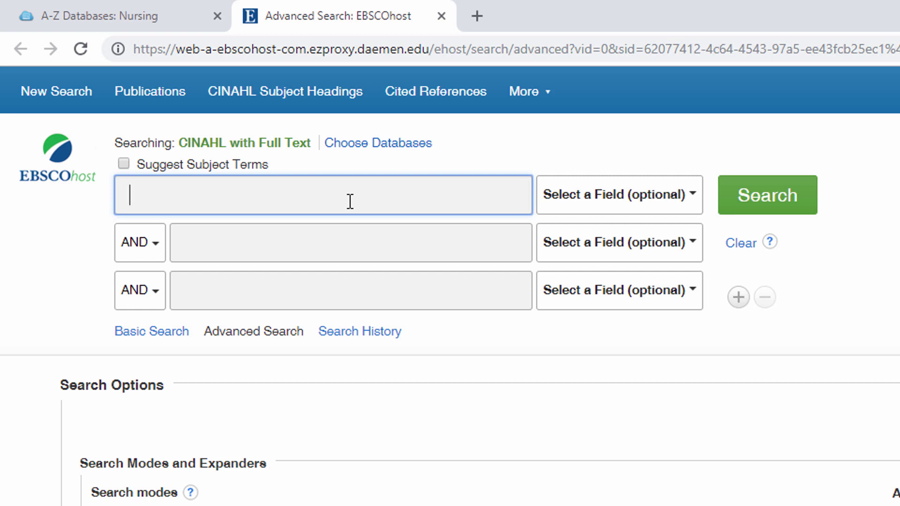
click(679, 199)
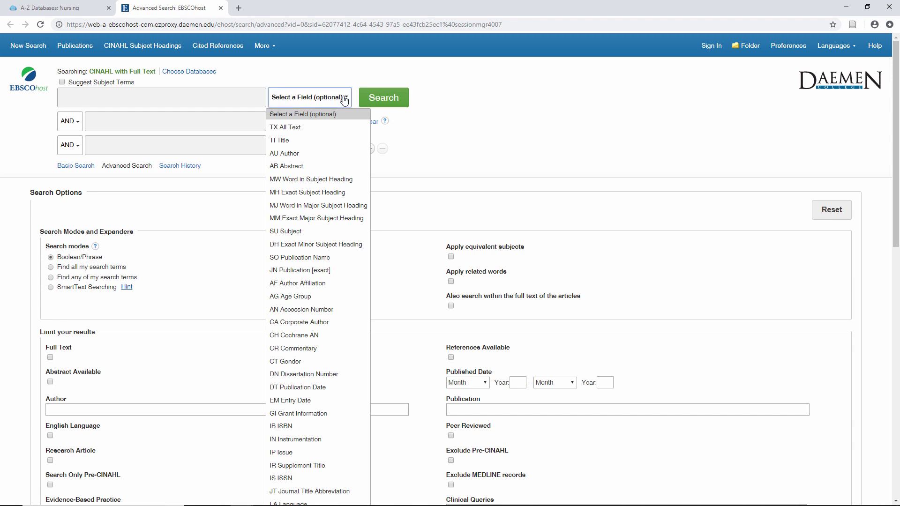
click(345, 100)
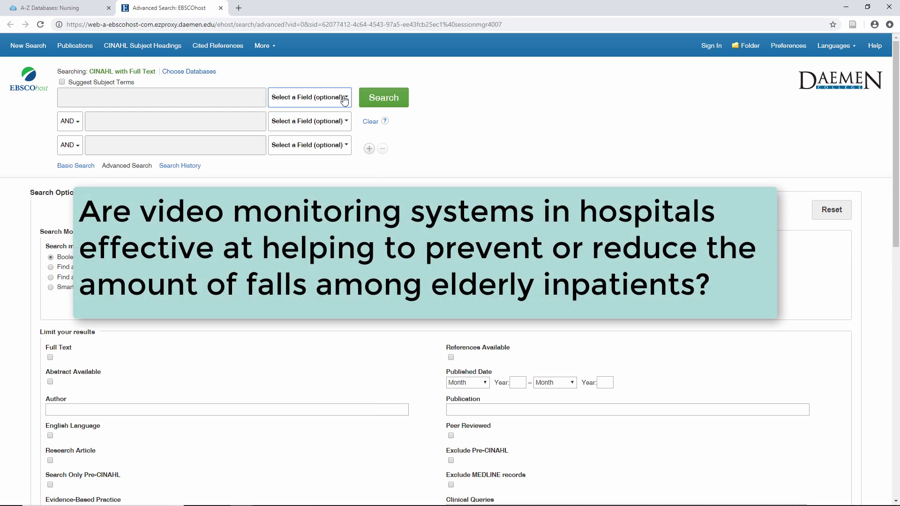
click(449, 132)
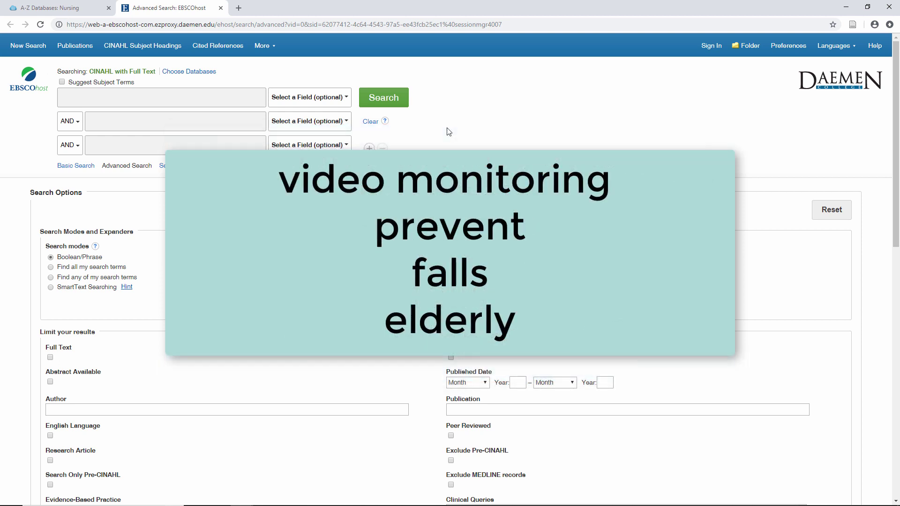
- Fill the three search rows with "video monitoring", "falls" and "prevent", combined with AND
click(192, 102)
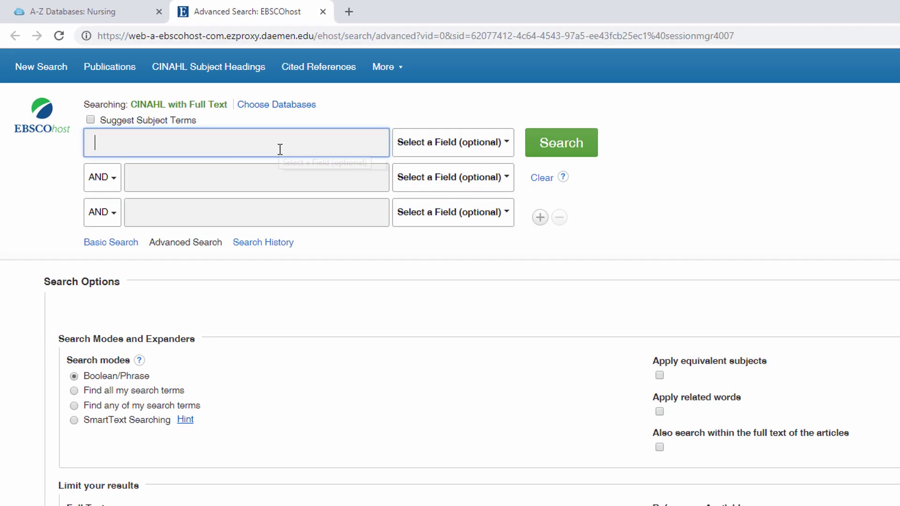
text(video monitoring)
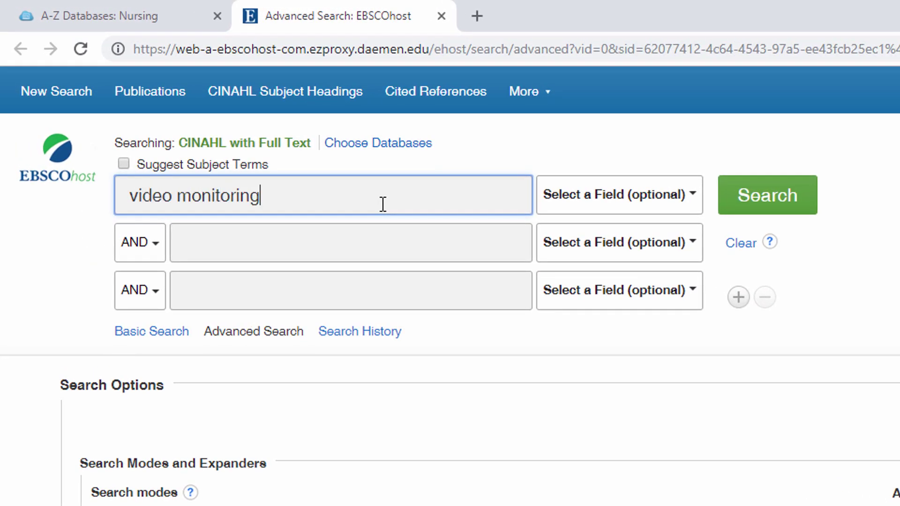
key(Tab)
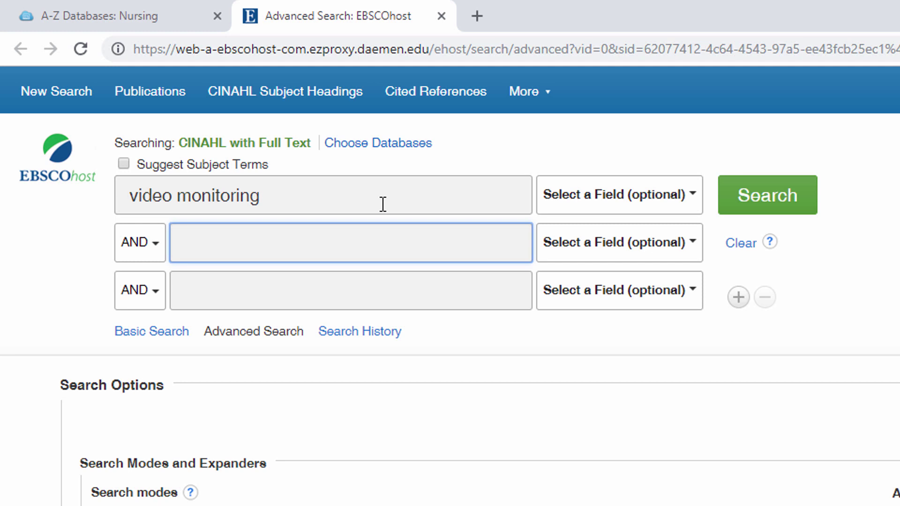
text(falls)
key(Tab)
text(p)
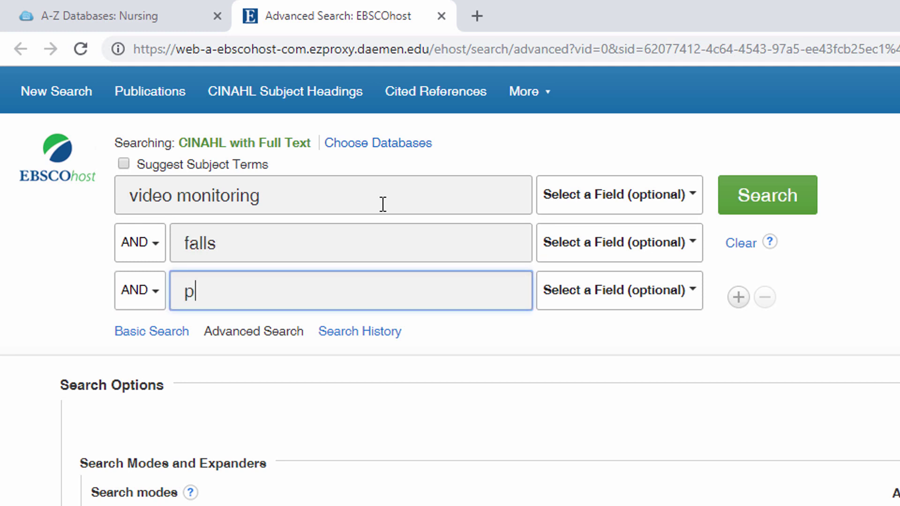
text(revent)
- Add a fourth search row with the term "elderly" and check the Boolean operators available for the falls row
click(739, 298)
click(514, 346)
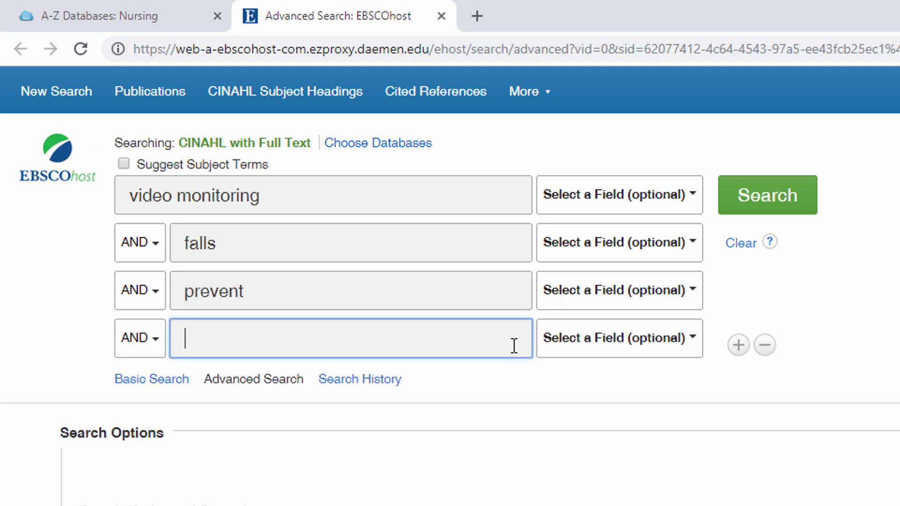
text(elderly)
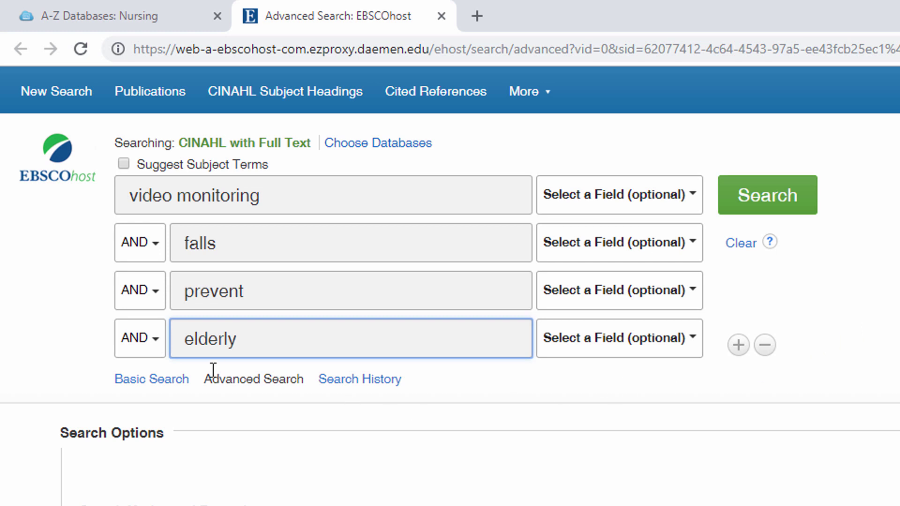
click(163, 261)
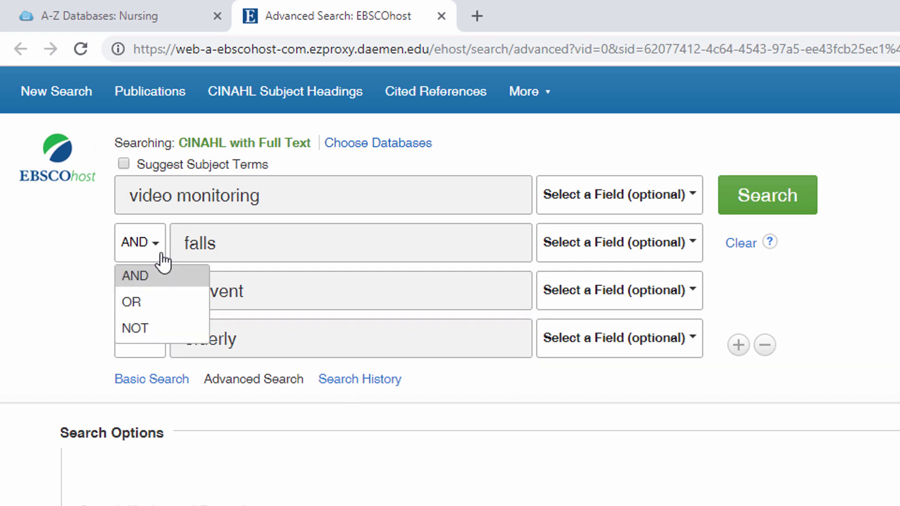
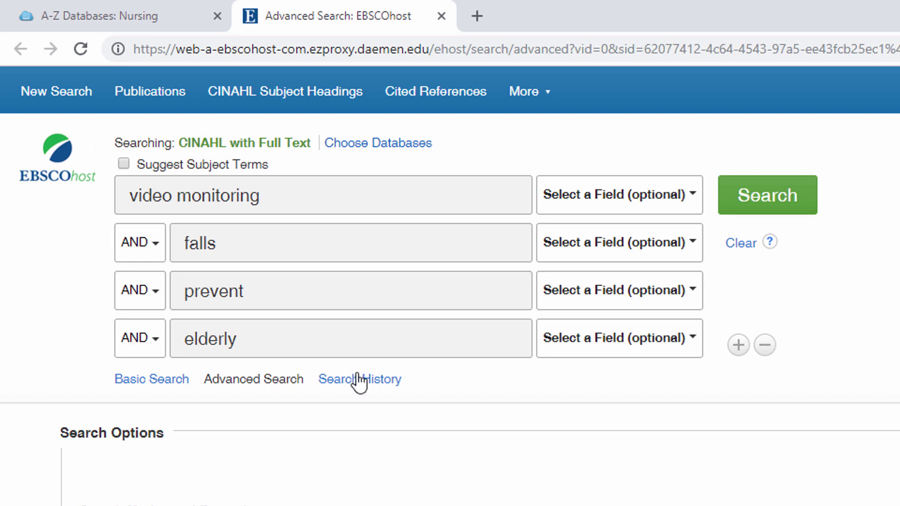
- Extend the third search term to "prevent OR prevention"
click(351, 299)
text(OR pre)
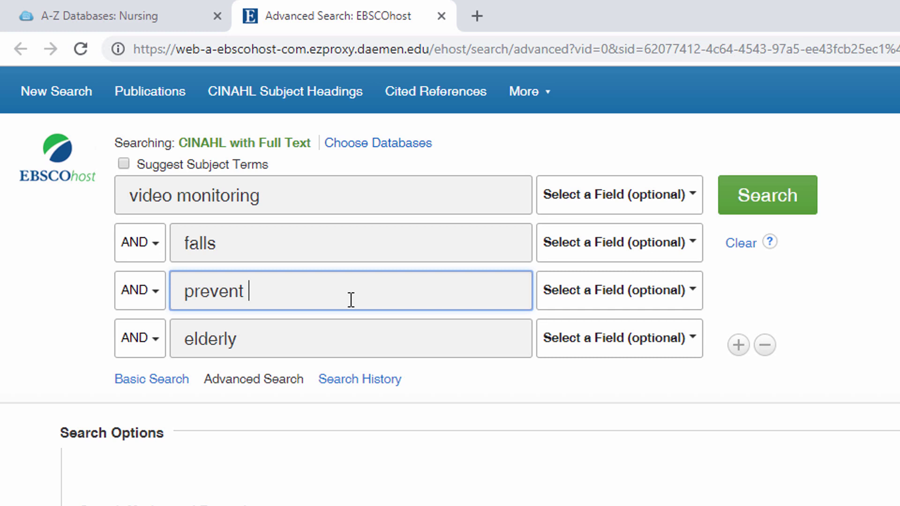
text(vention)
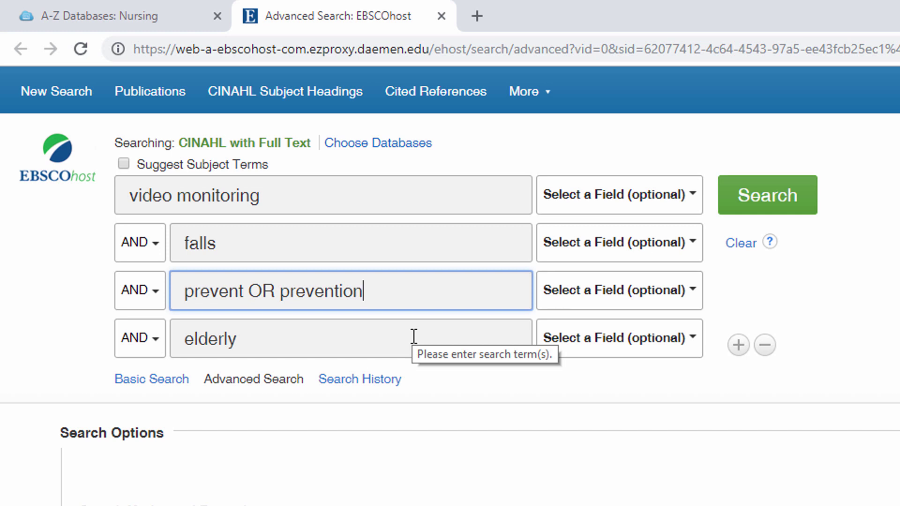
- Enclose video monitoring in quotation marks so that it is searched as an exact phrase
click(306, 202)
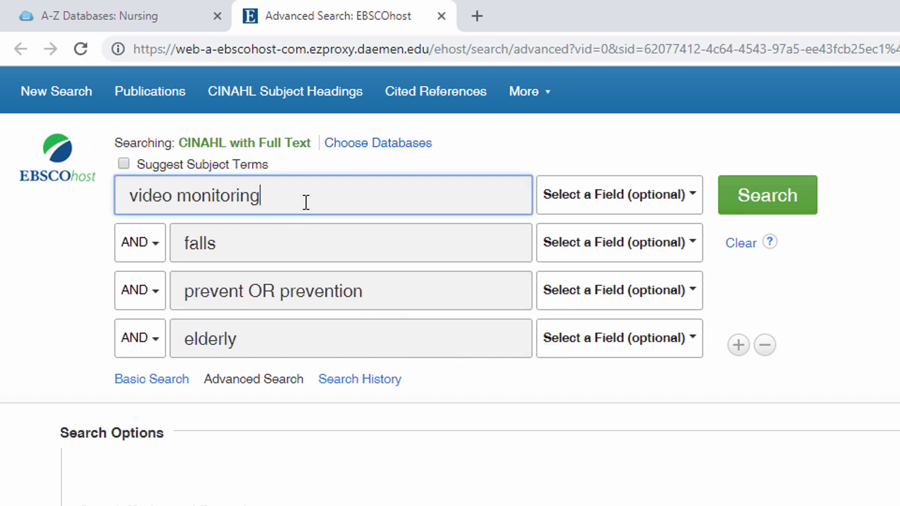
text(")
click(132, 201)
text(")
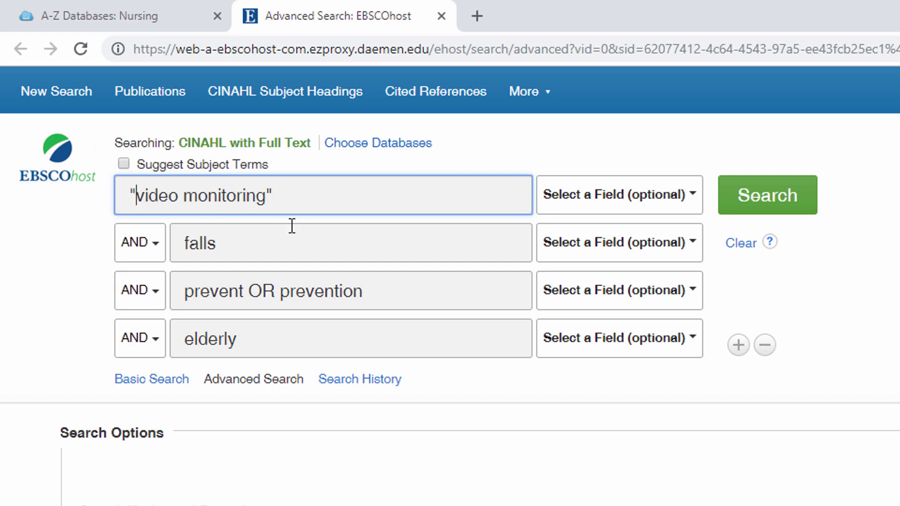
click(842, 254)
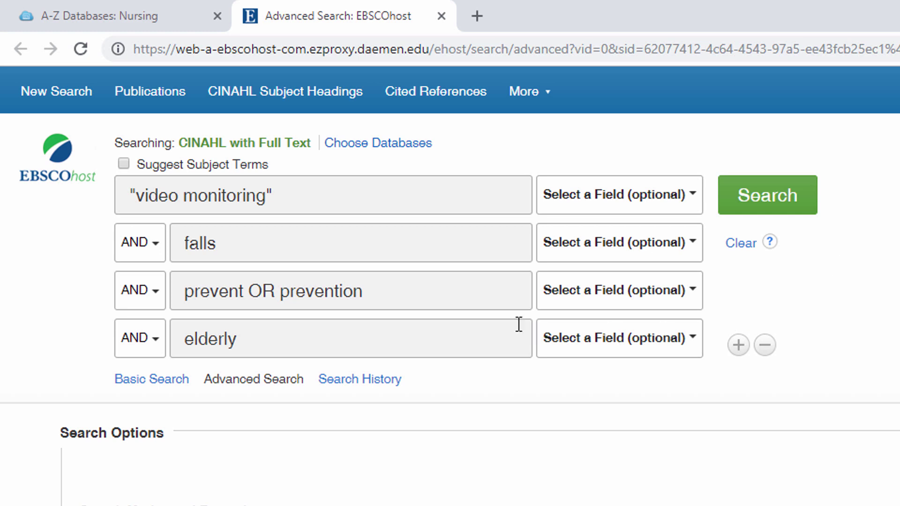
- Replace the OR expression in the third search row with the truncated term prevent*
click(405, 293)
drag(364, 292, 253, 291)
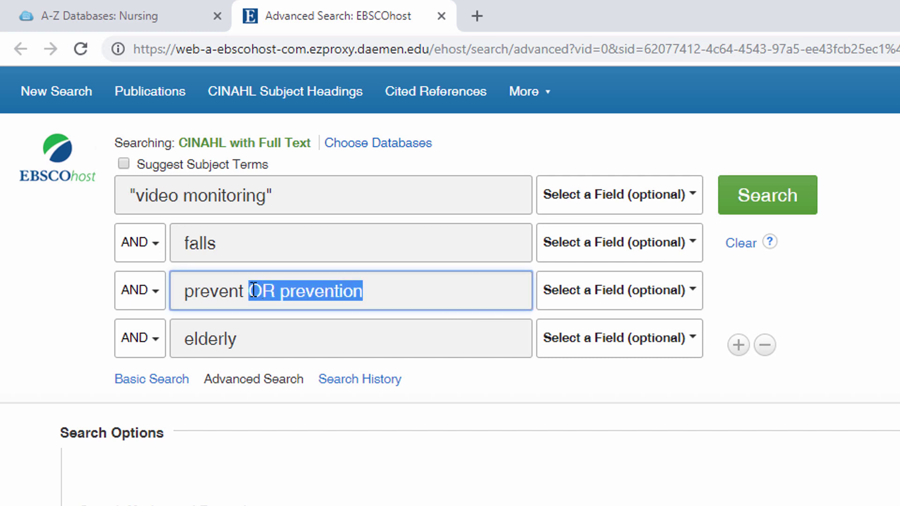
key(BackSpace)
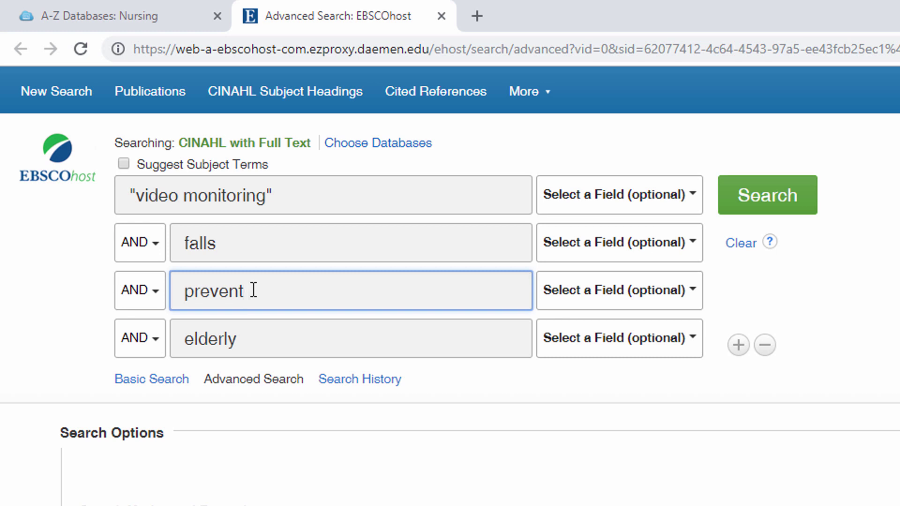
text(*)
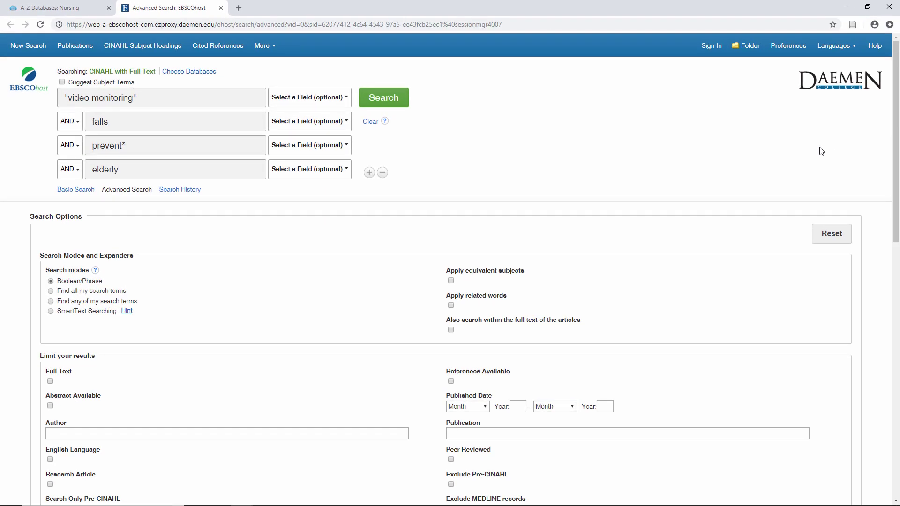
- Review the available result limiters and run the search with the four combined terms
drag(896, 140, 897, 270)
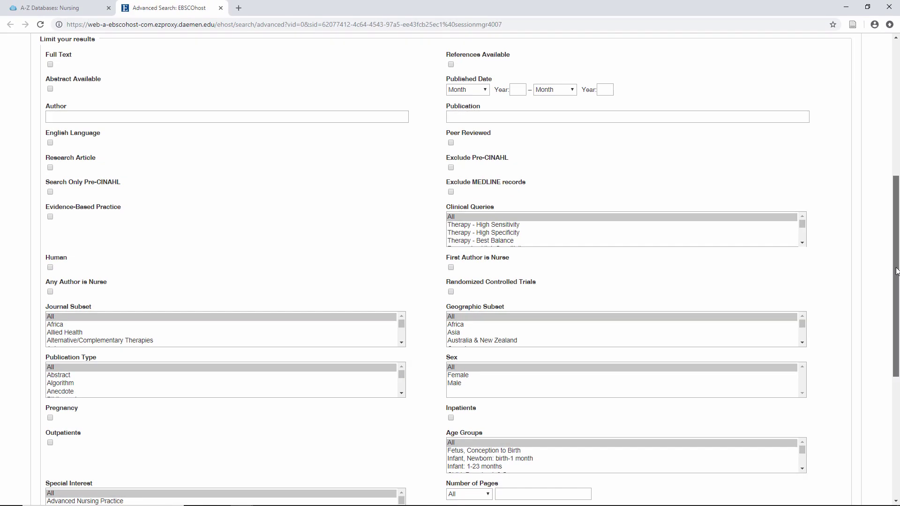
drag(895, 271, 890, 98)
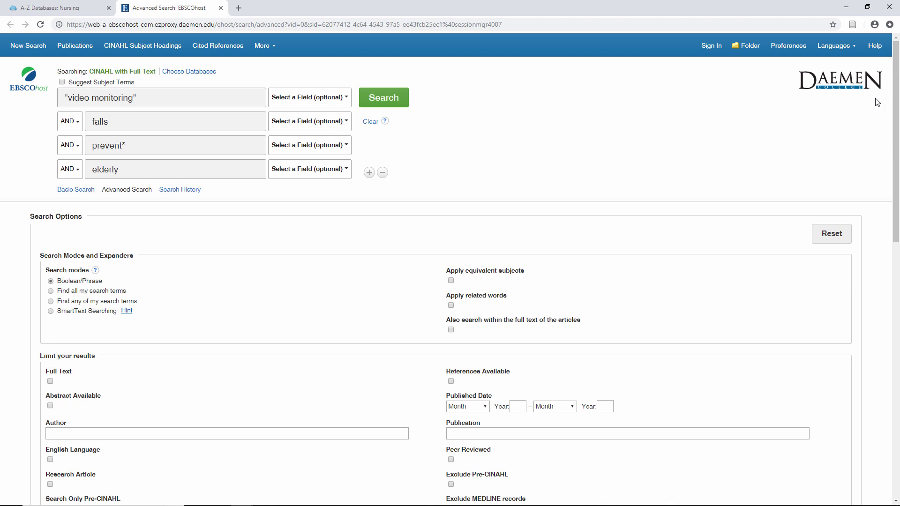
click(393, 101)
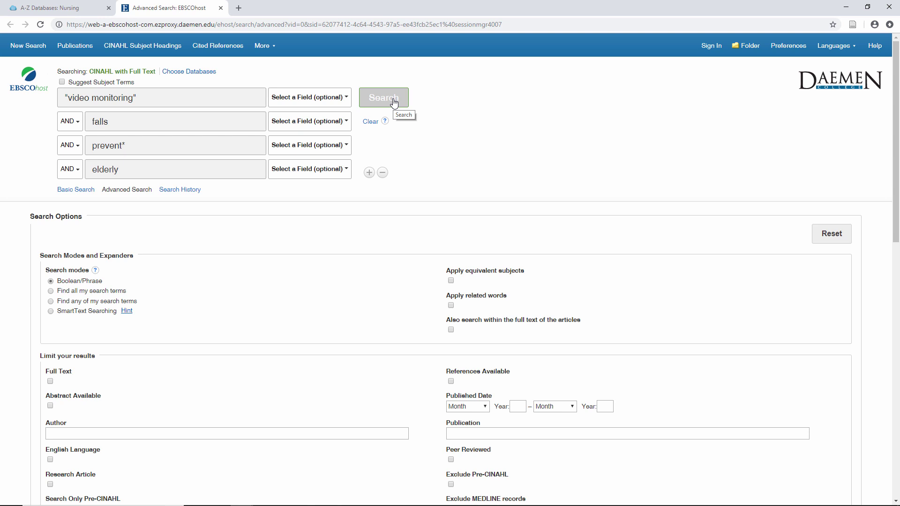
click(394, 102)
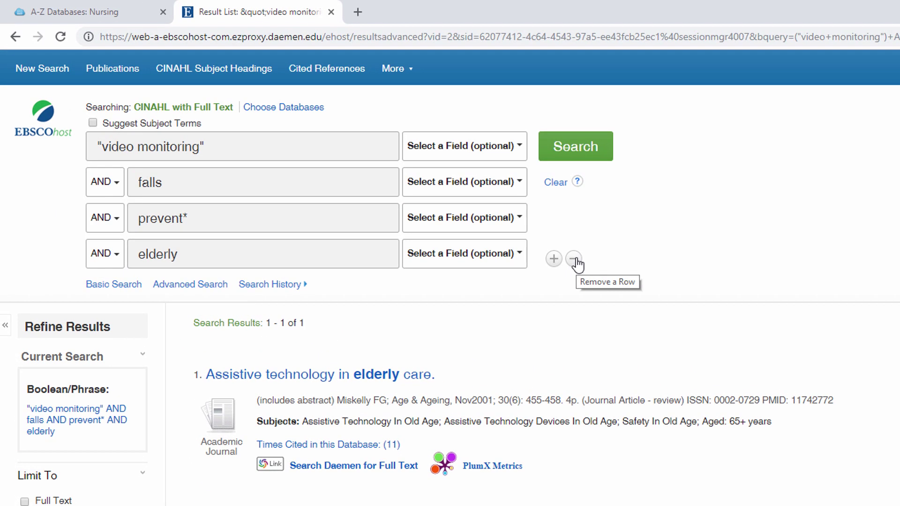
- Remove the elderly row from the advanced search and rerun it with the remaining three terms
click(576, 261)
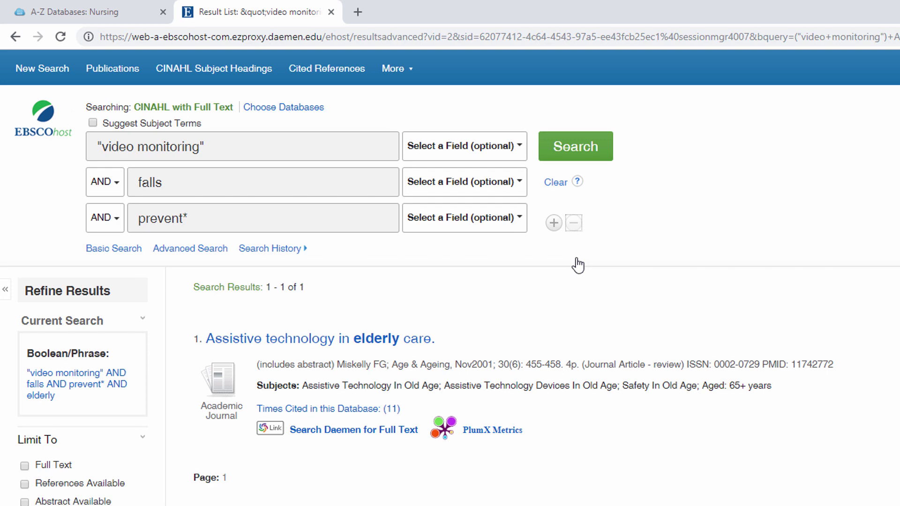
click(593, 160)
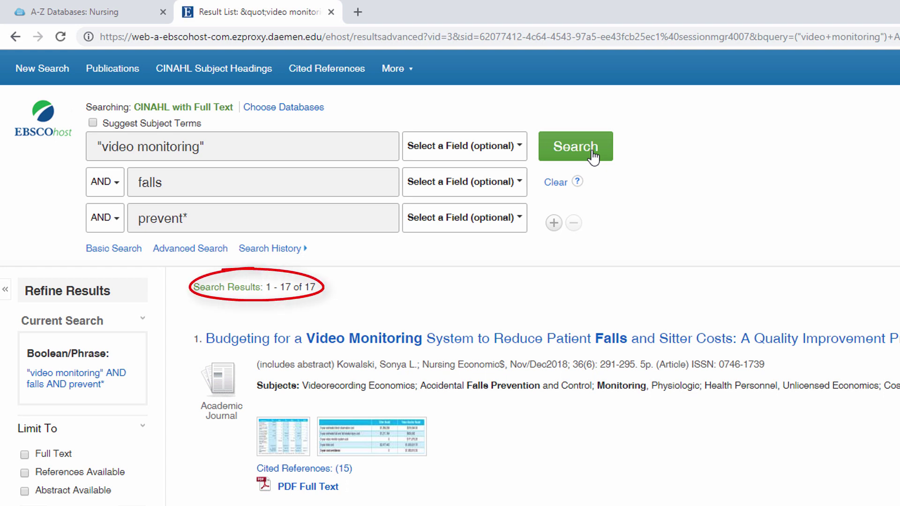
- Replace the quoted phrase in the first search row with video AND monitor* and rerun the search
drag(240, 152, 93, 155)
key(BackSpace)
text(video )
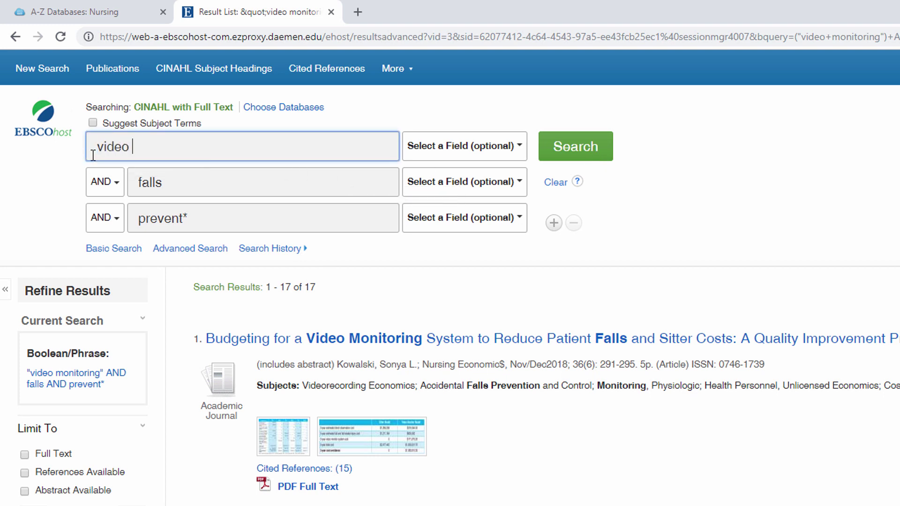
text(AND monitor*)
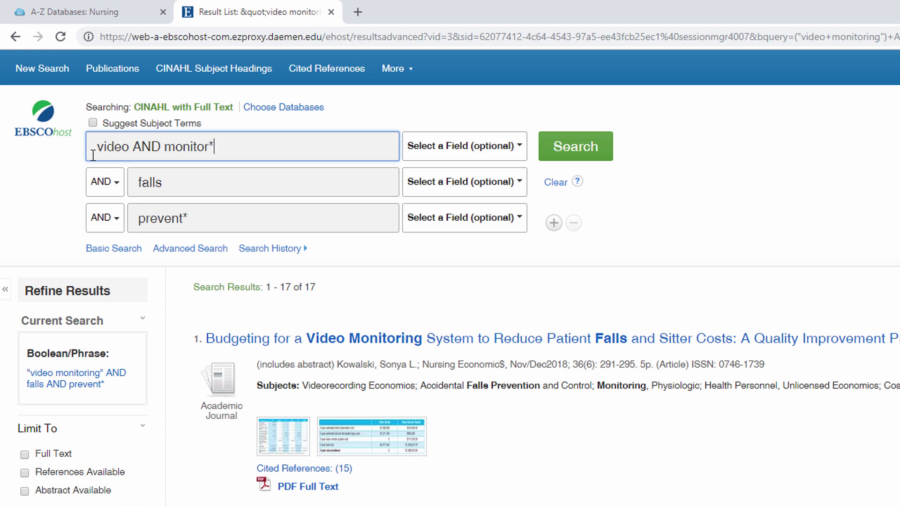
click(582, 156)
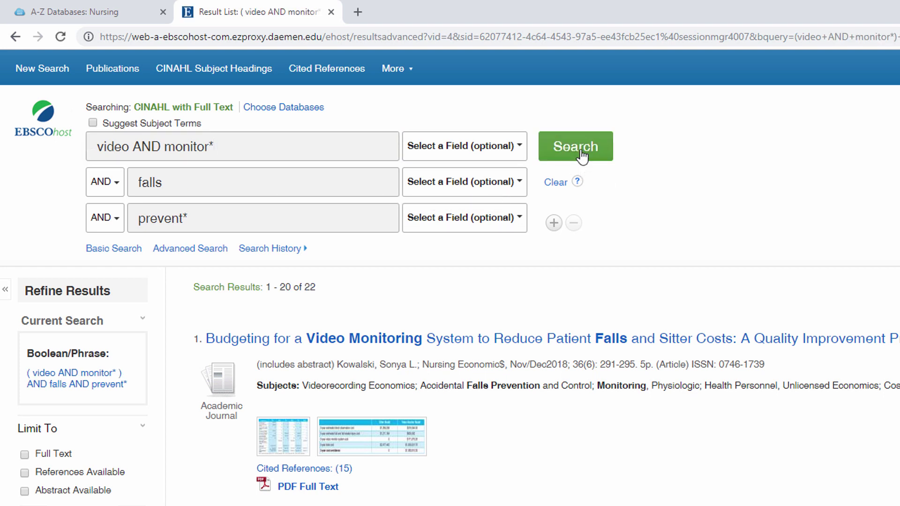
- Shorten the first search term to video alone and rerun the search
drag(251, 150, 133, 148)
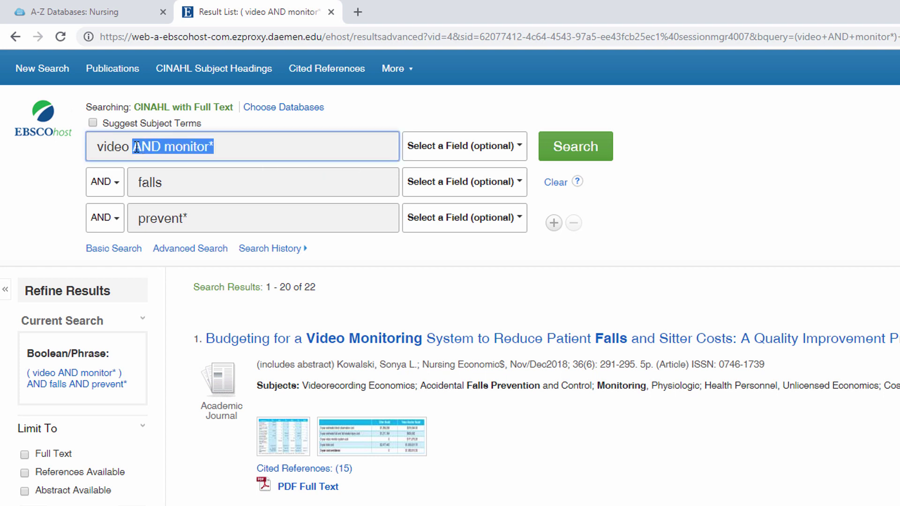
key(BackSpace)
click(581, 155)
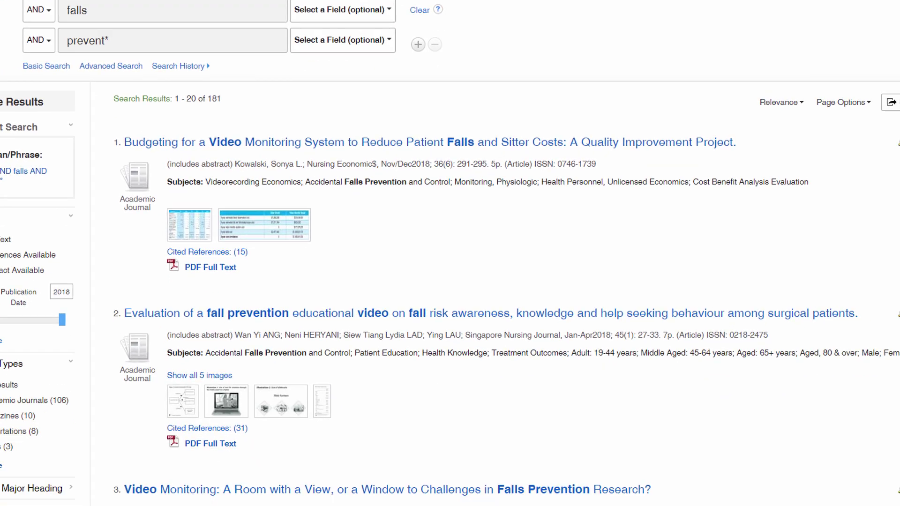
- Add a fourth search row that excludes game with the NOT operator, and rerun the search
scroll(450, 253, down, 4)
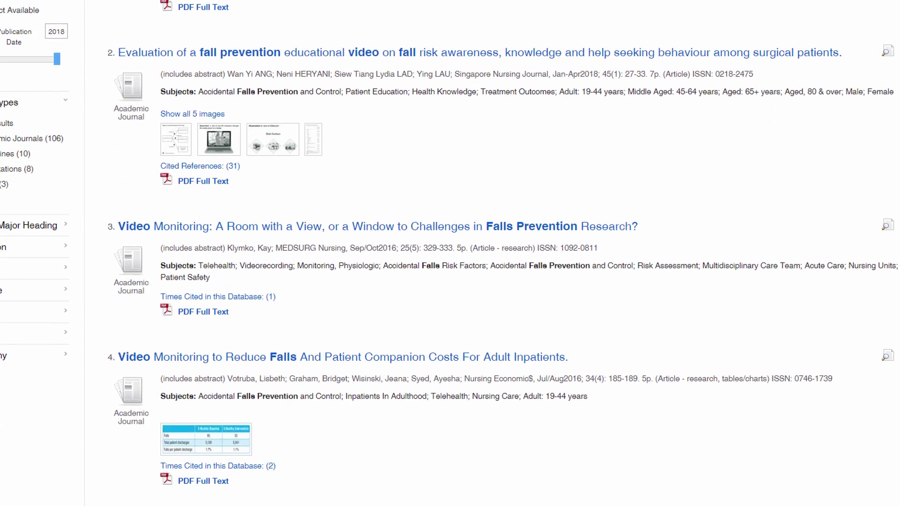
scroll(449, 253, down, 5)
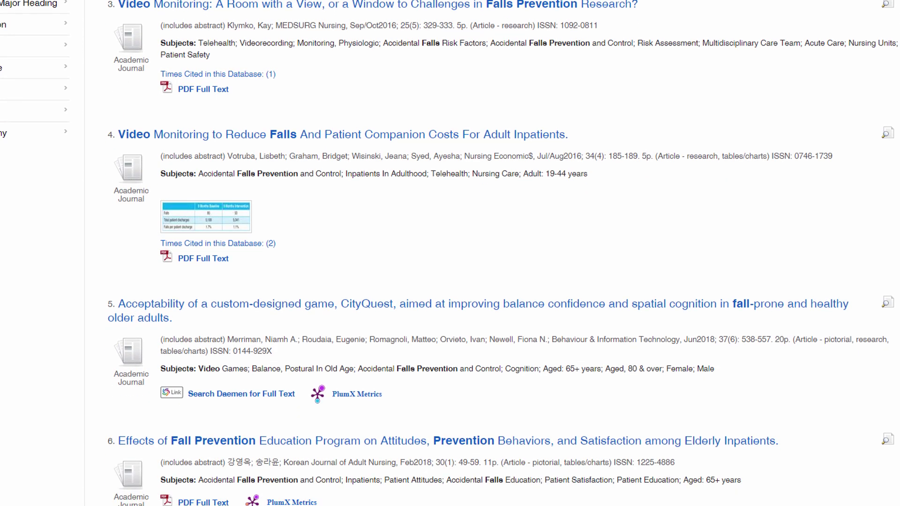
scroll(450, 253, down, 4)
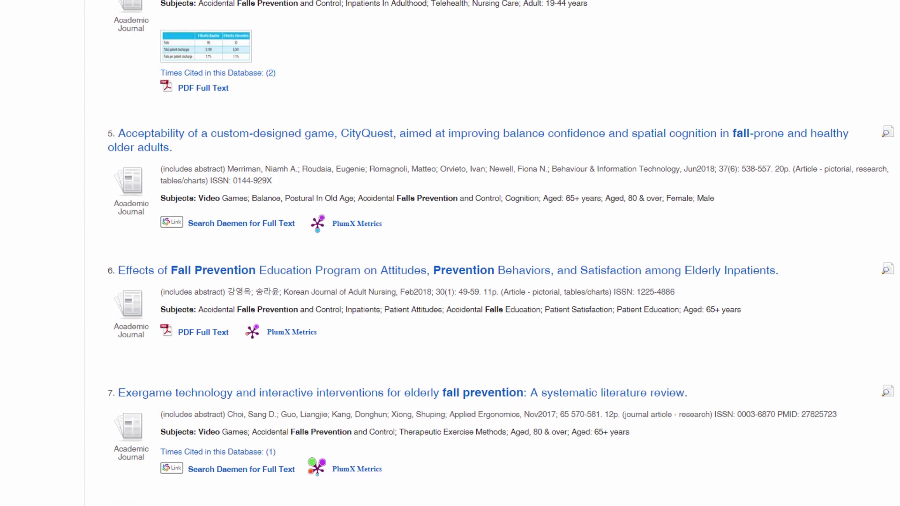
scroll(450, 253, down, 7)
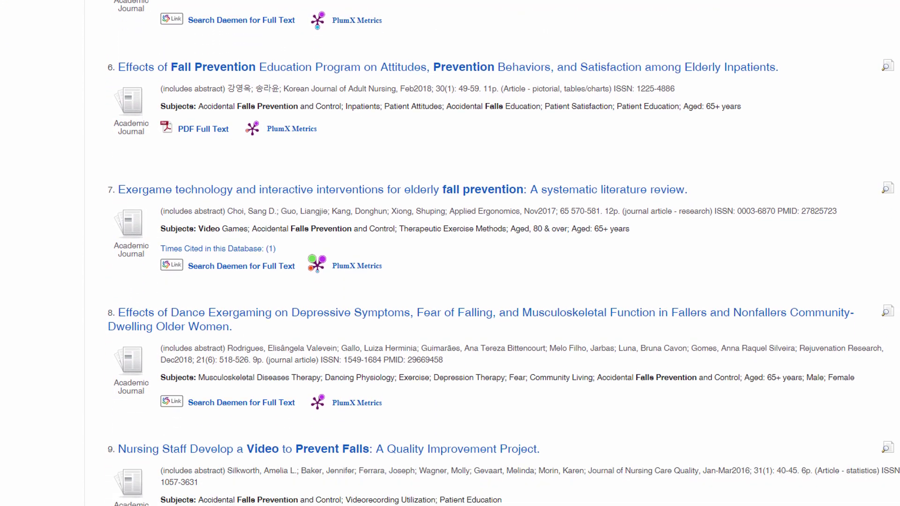
scroll(450, 253, down, 3)
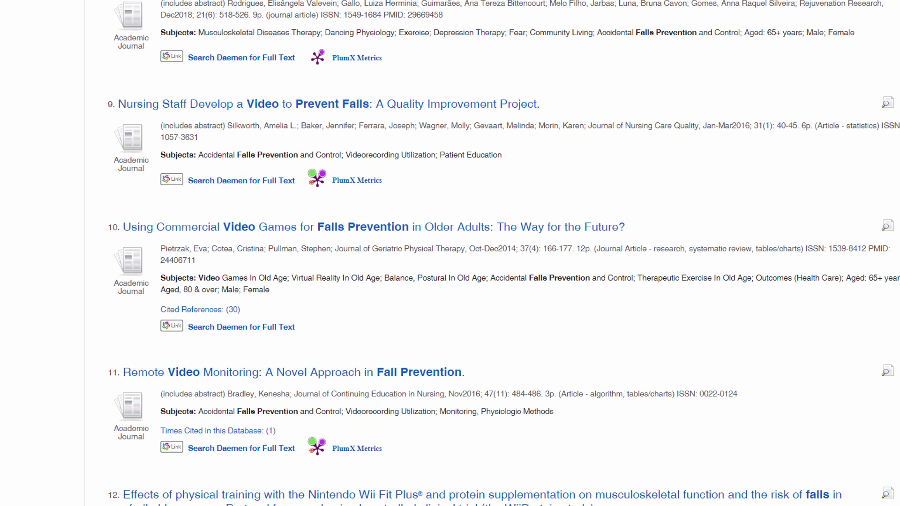
scroll(449, 253, up, 15)
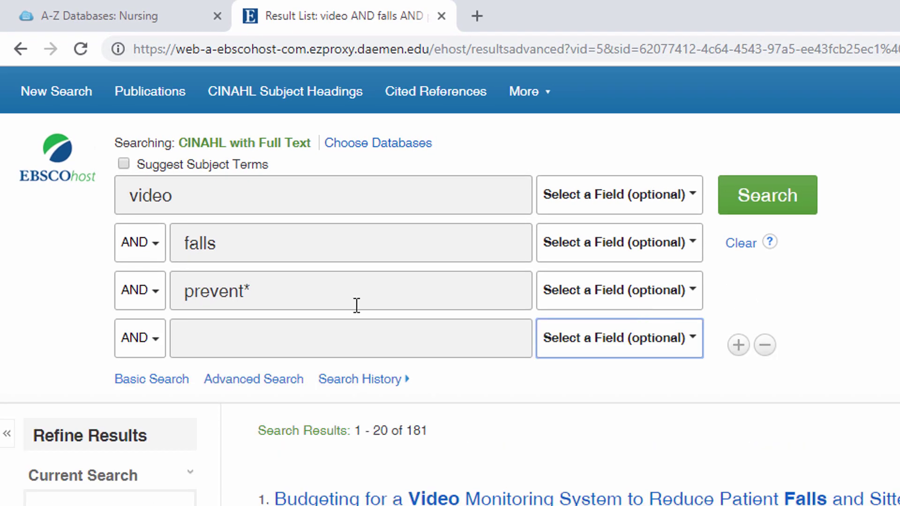
click(140, 337)
click(148, 416)
click(182, 340)
text(game)
click(755, 204)
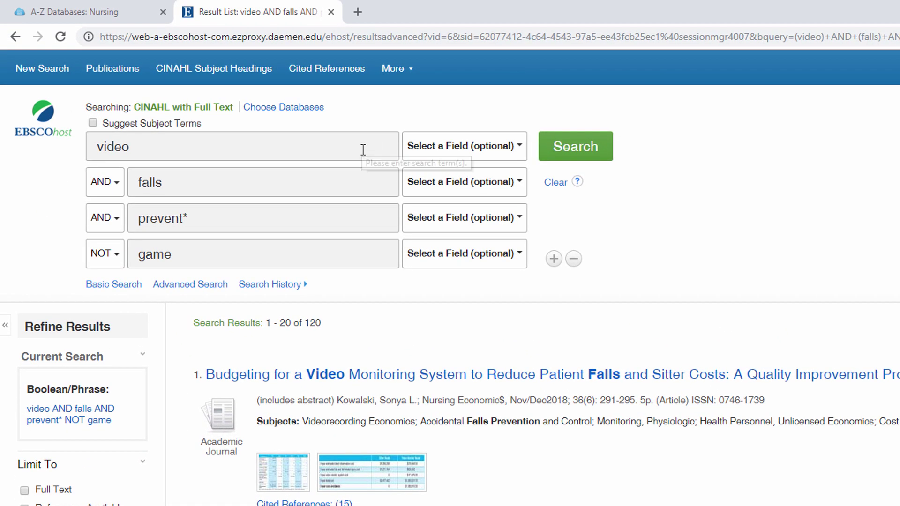
- Extend the first search term to video AND monitor* and rerun the search with game still excluded
click(333, 125)
text(AND monitor*)
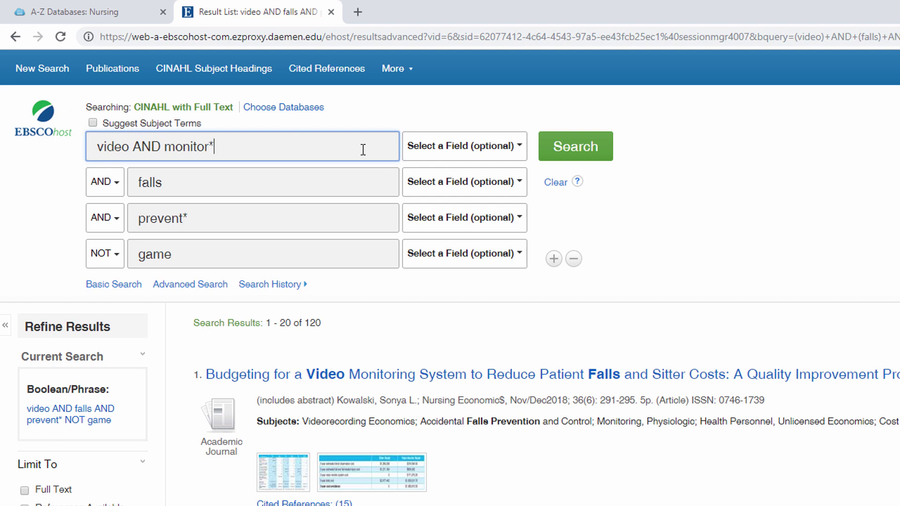
click(575, 151)
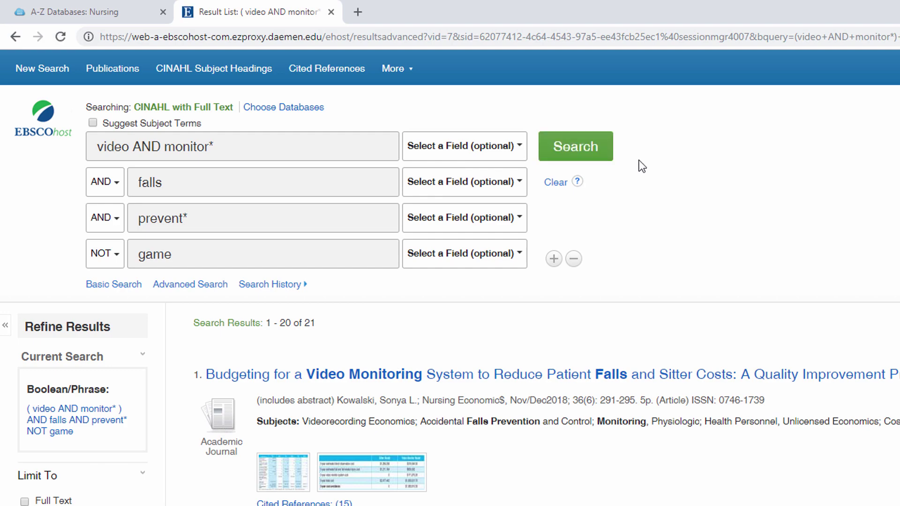
- Add MEDLINE with Full Text to the searched databases alongside CINAHL with Full Text, and rerun the search
drag(896, 82, 895, 127)
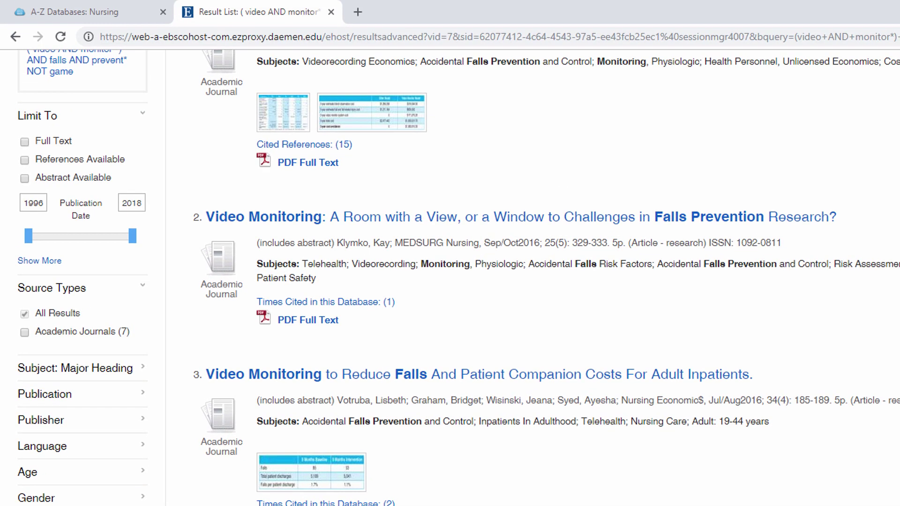
scroll(458, 277, up, 8)
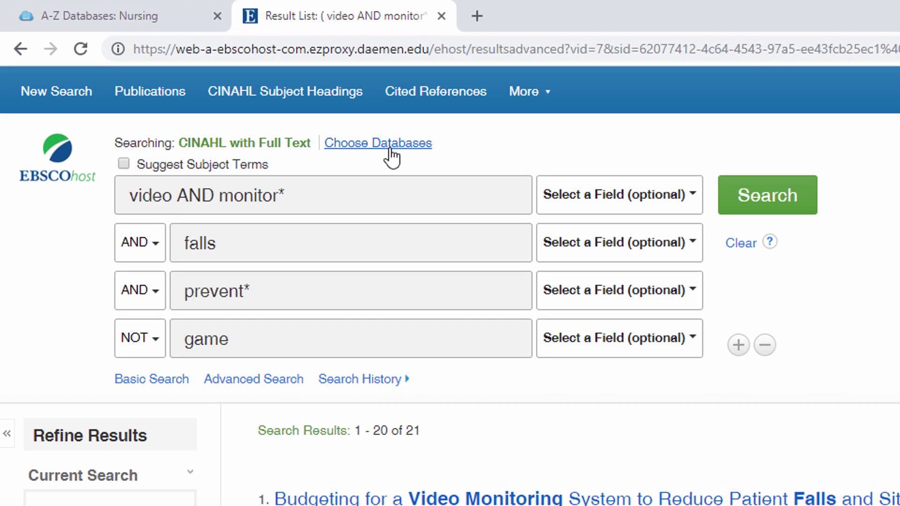
click(390, 151)
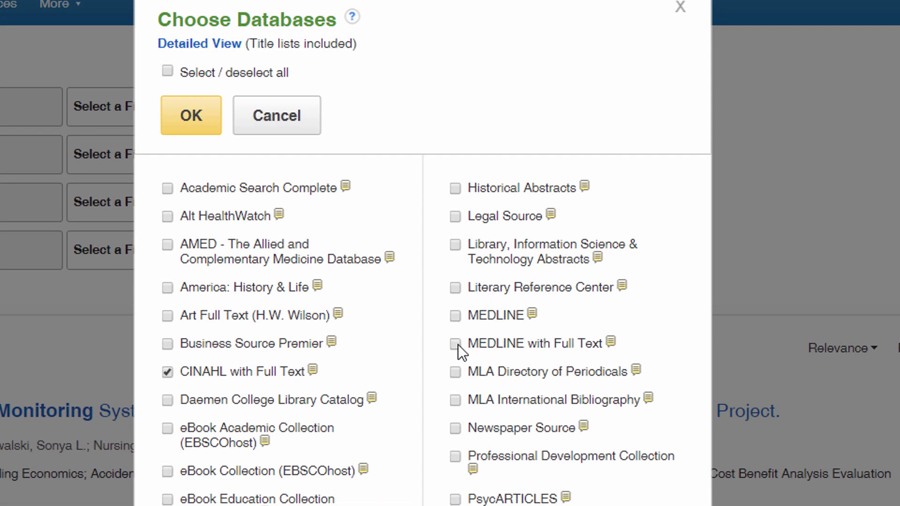
click(457, 345)
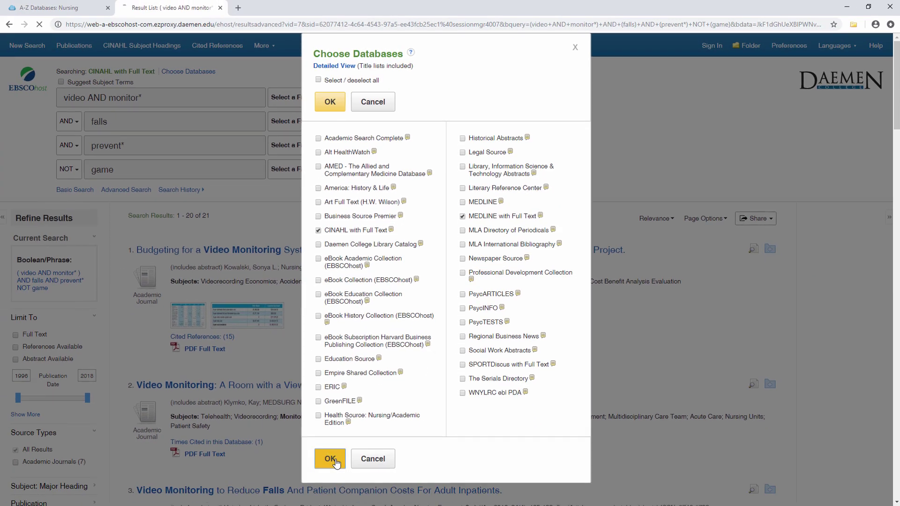
click(333, 462)
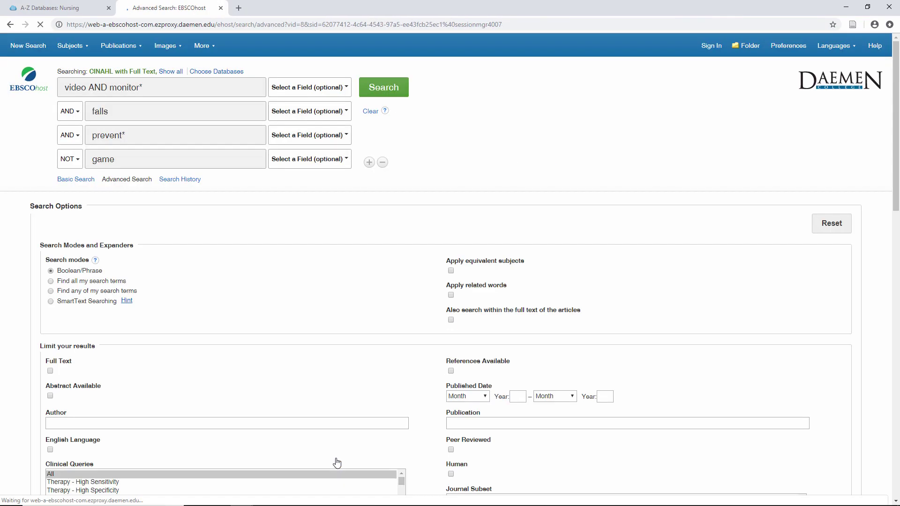
click(396, 95)
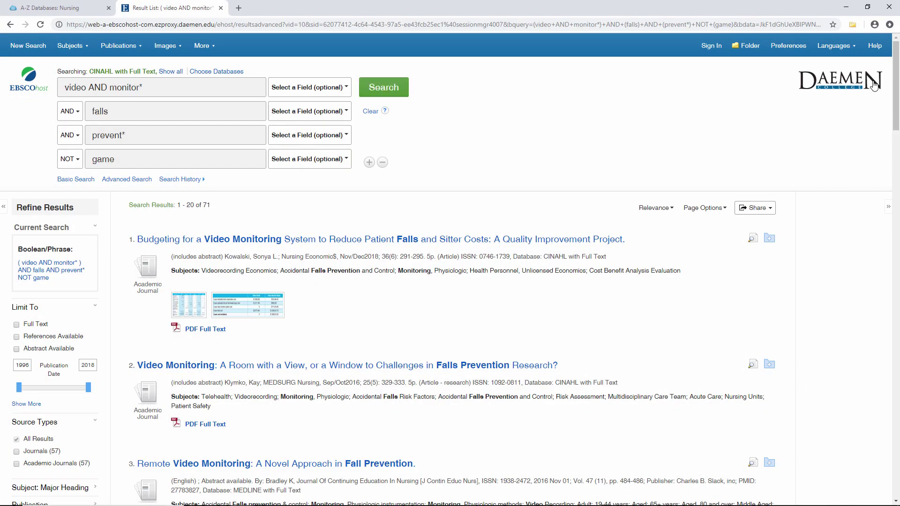
- Limit the results to academic journals with publication dates from 2013 to 2018
drag(898, 77, 899, 116)
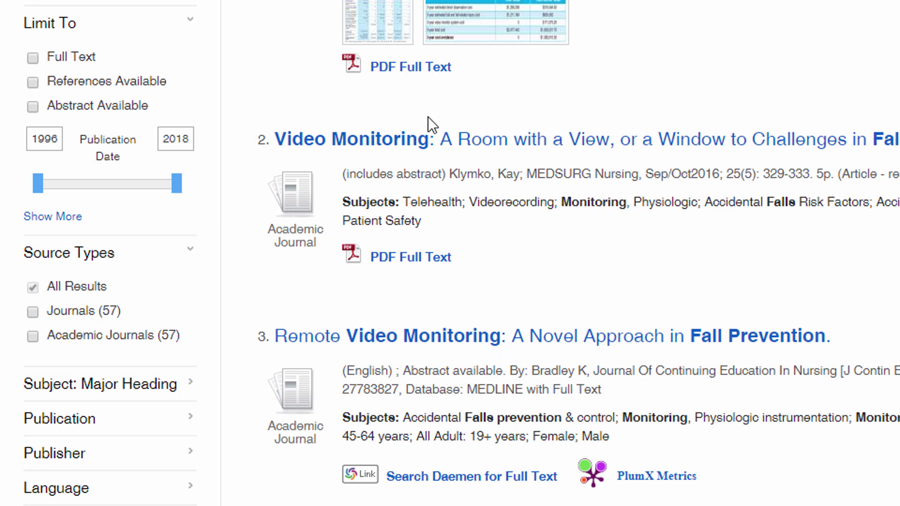
click(32, 337)
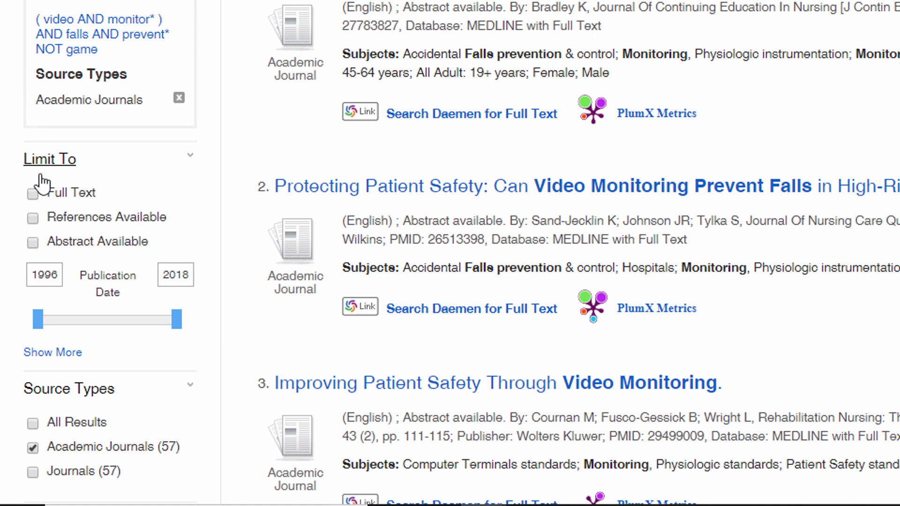
drag(40, 322, 146, 323)
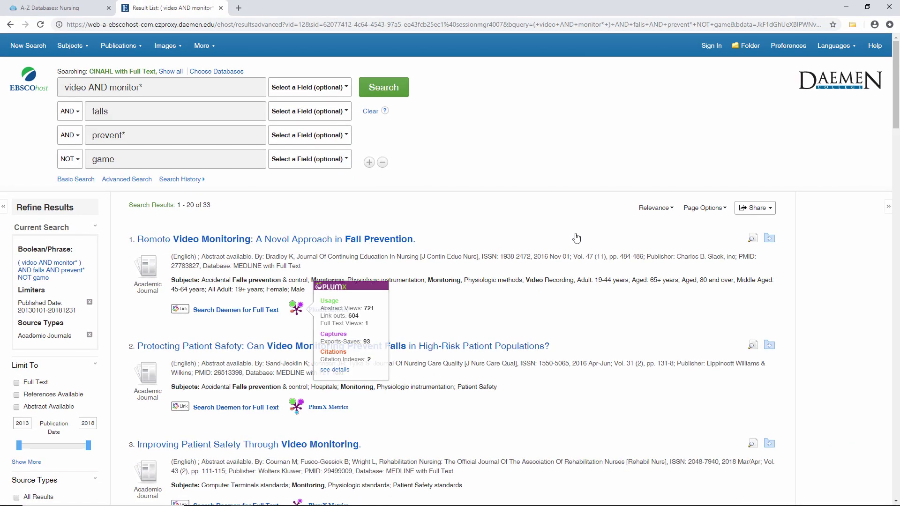
- Expand the Language limiter to view its options and review the filtered articles
drag(898, 85, 898, 148)
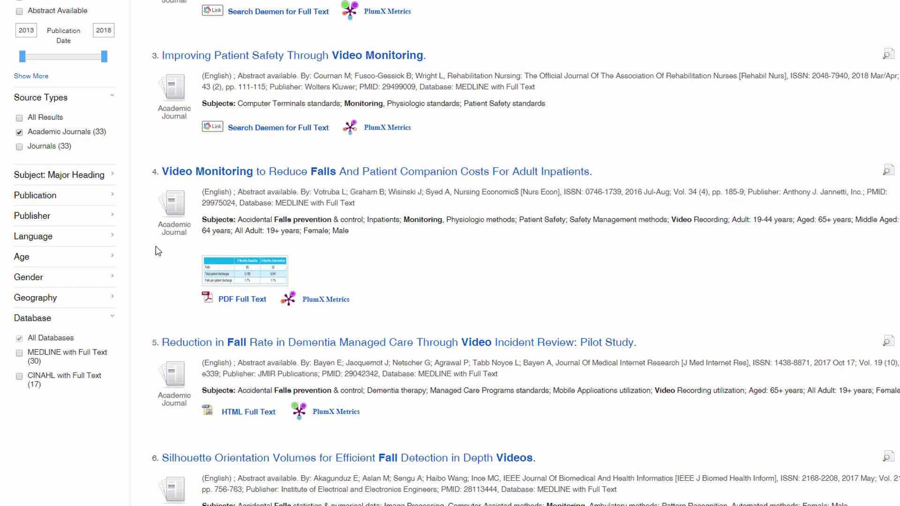
click(183, 174)
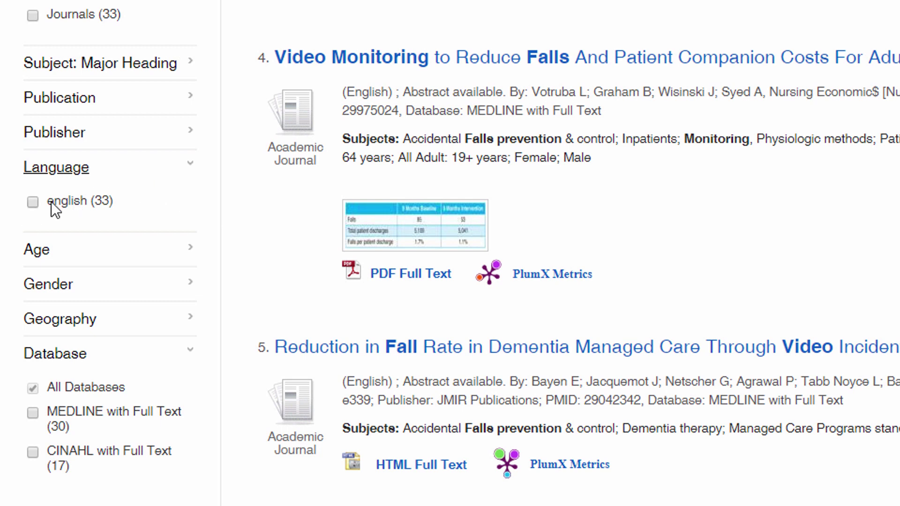
drag(896, 158, 896, 119)
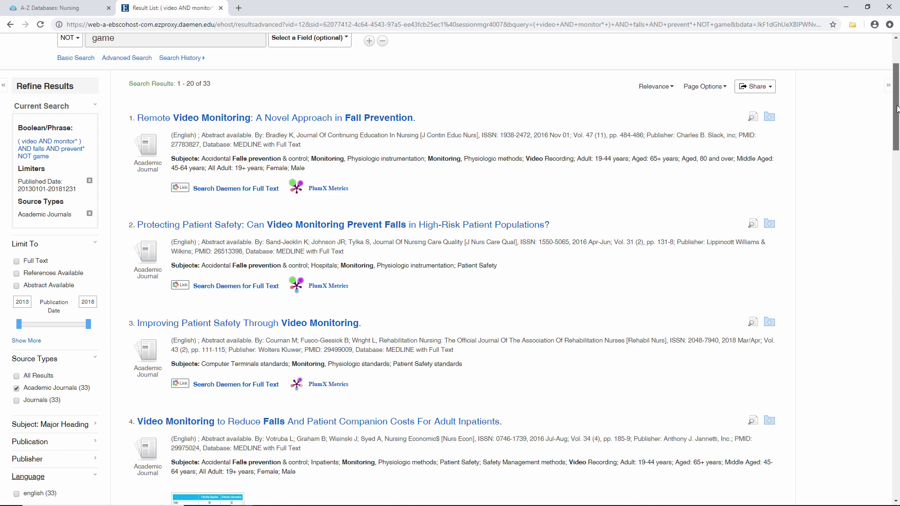
scroll(897, 119, down, 2)
drag(897, 119, 897, 135)
scroll(898, 155, down, 3)
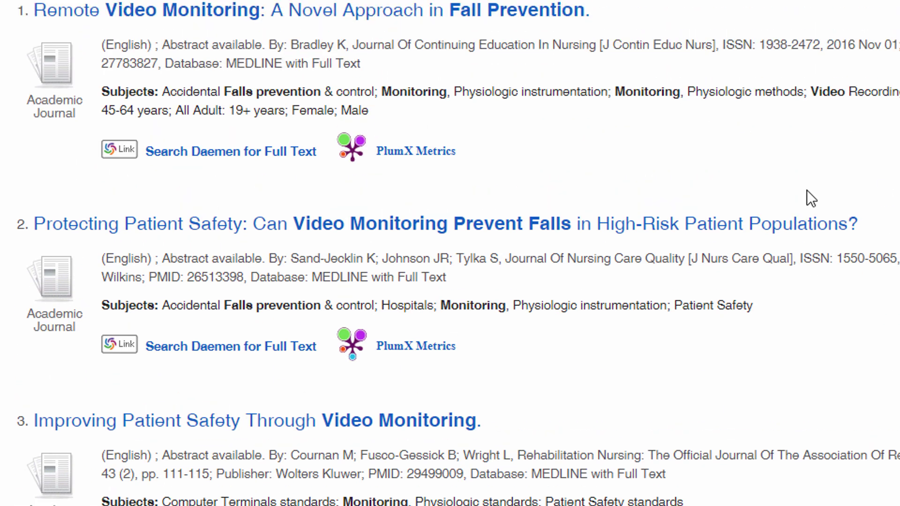
- Look up the library's full text of "Remote Video Monitoring: A Novel Approach in Fall Prevention", view its PDF version and close the article
click(252, 157)
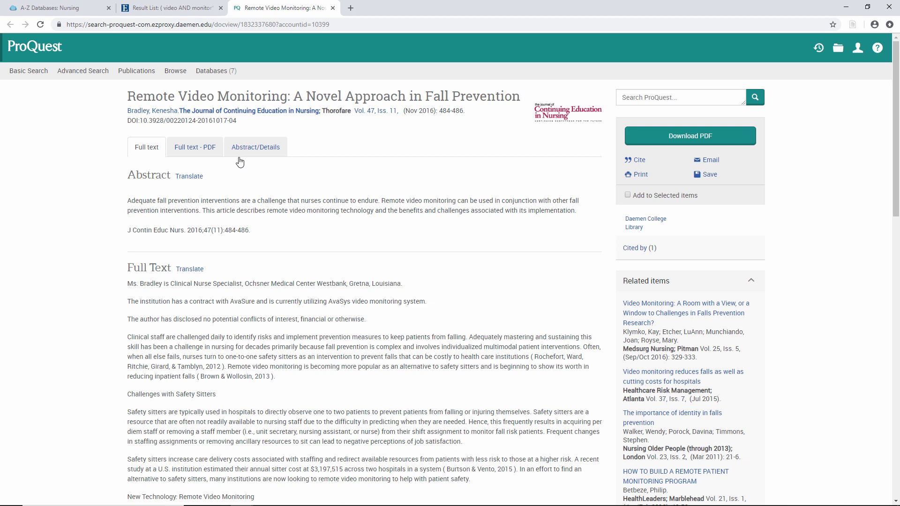
click(207, 148)
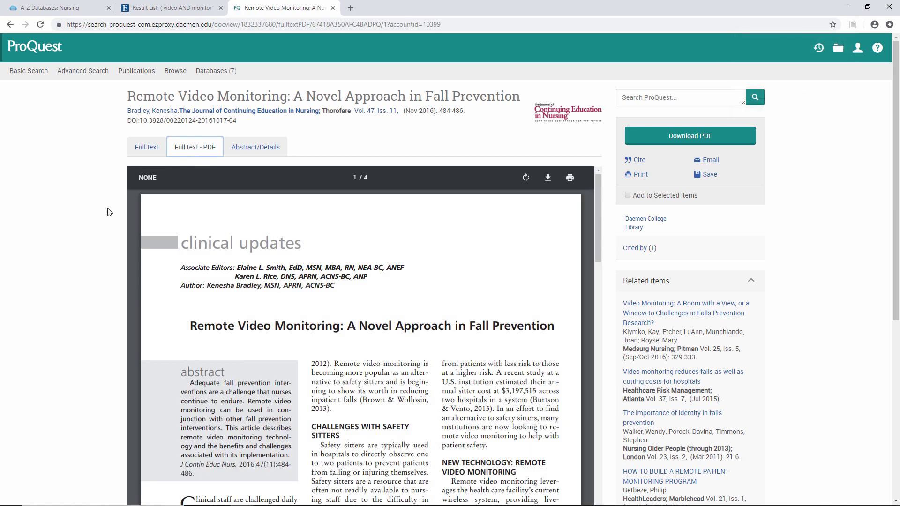
scroll(108, 212, down, 3)
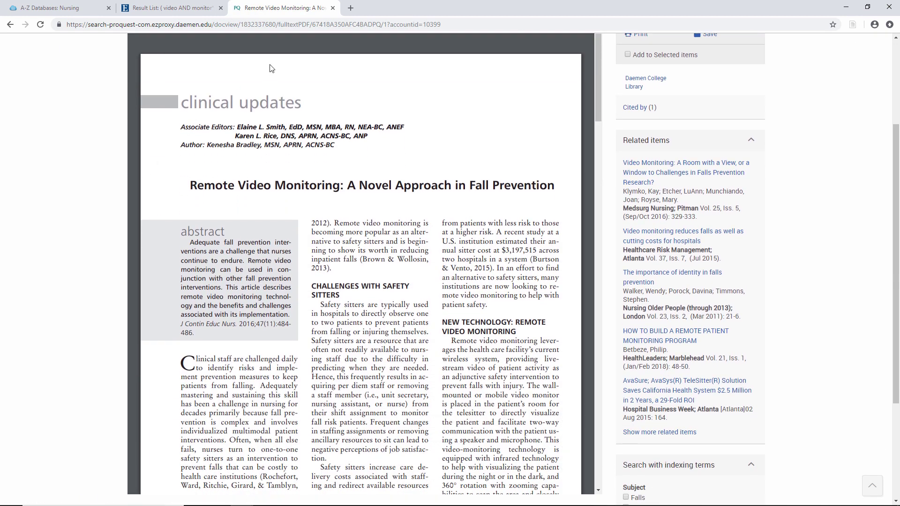
click(333, 9)
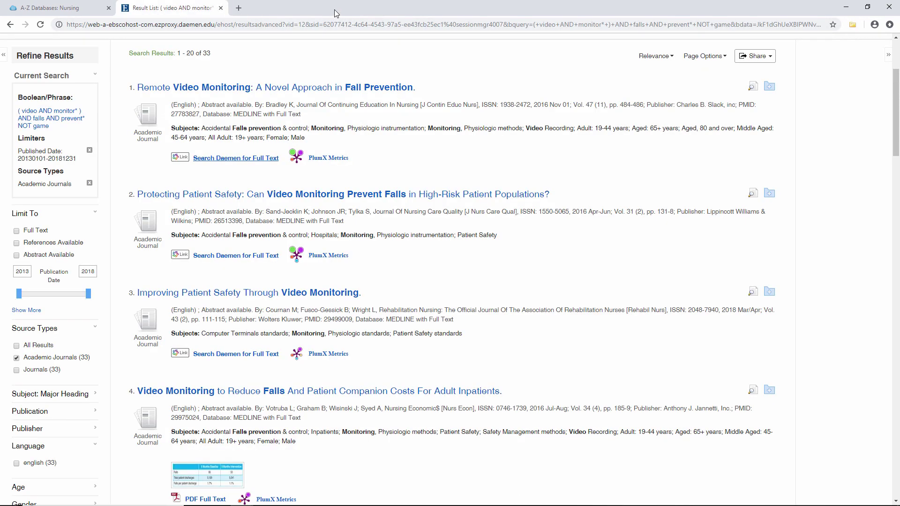
- Open the Tipasa interlibrary loan request form for the article "New Methods to Monitor Stair Ascents Using a Wearable Pendant Device" from its full-text lookup
scroll(880, 261, down, 15)
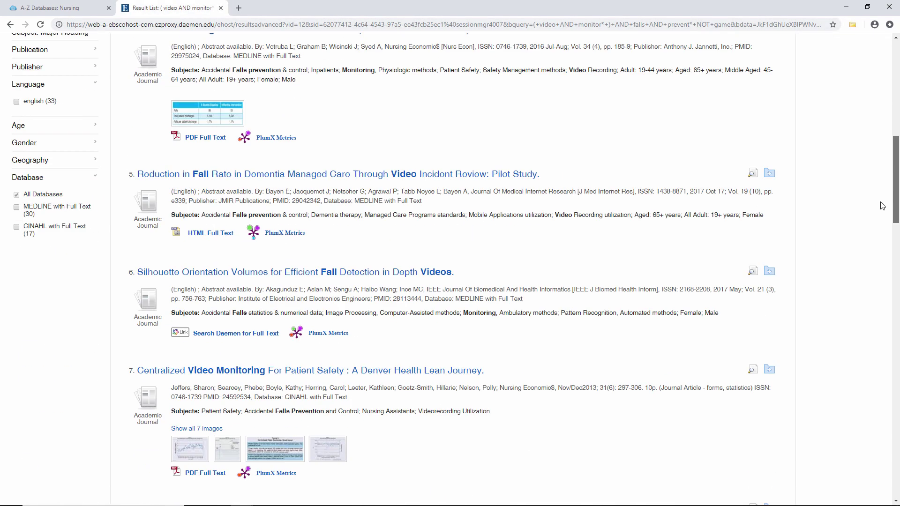
scroll(880, 261, down, 7)
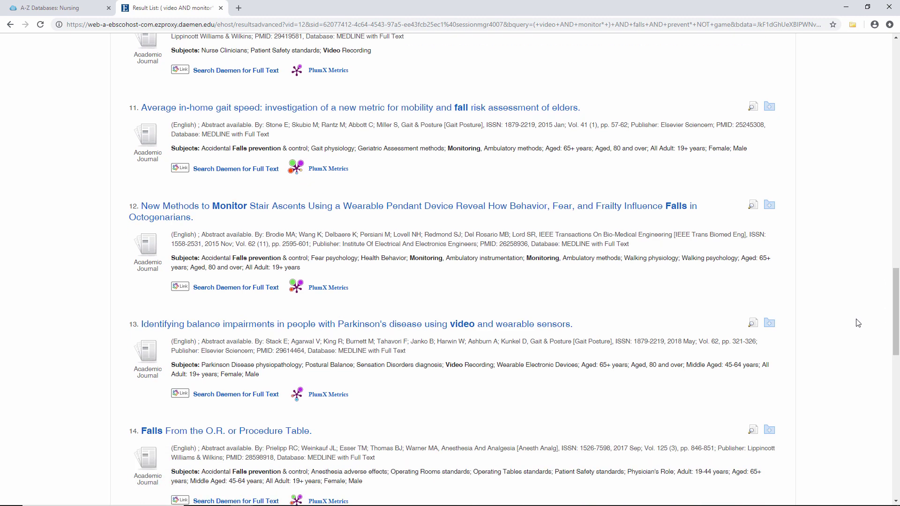
click(214, 288)
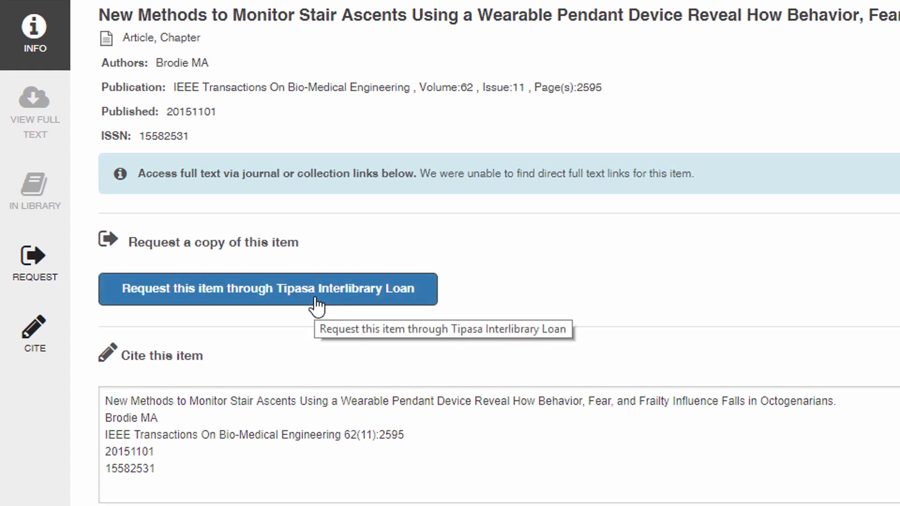
click(316, 301)
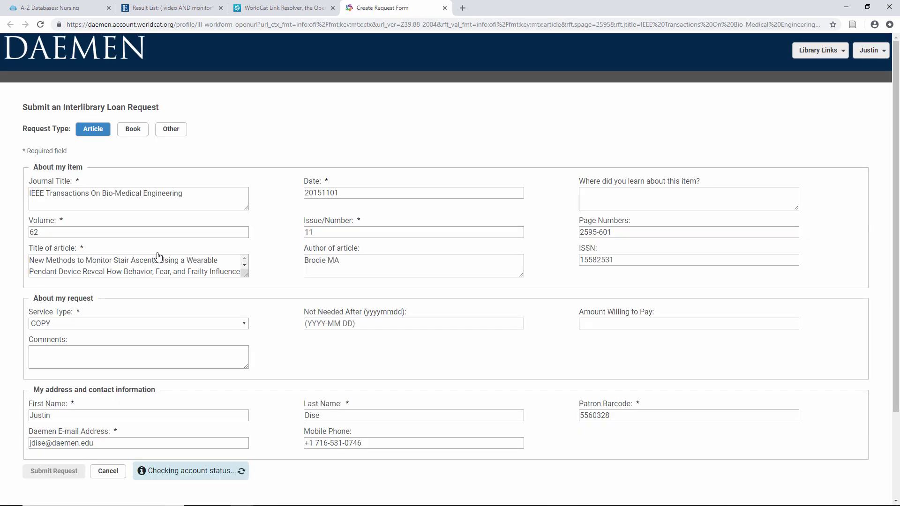
- Review the prefilled interlibrary loan request without submitting it, and close both the form and the article's full-text lookup page
scroll(314, 353, down, 3)
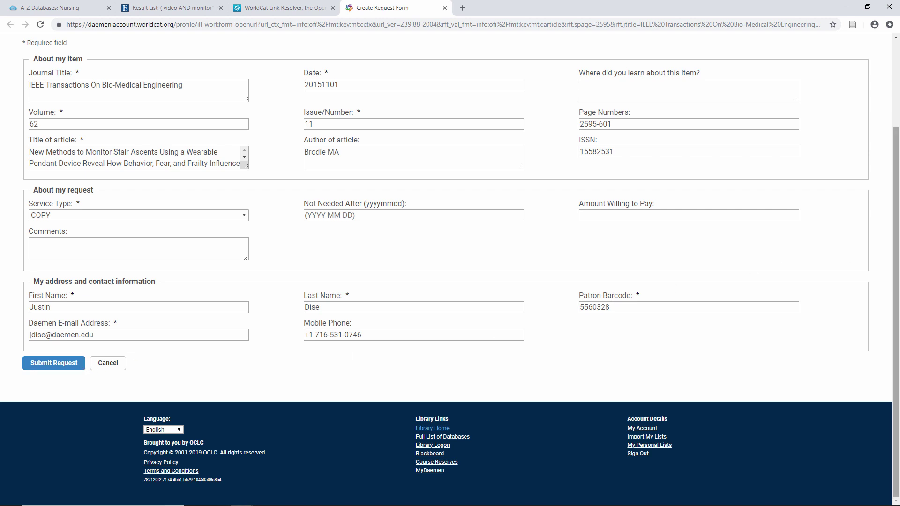
scroll(753, 267, up, 3)
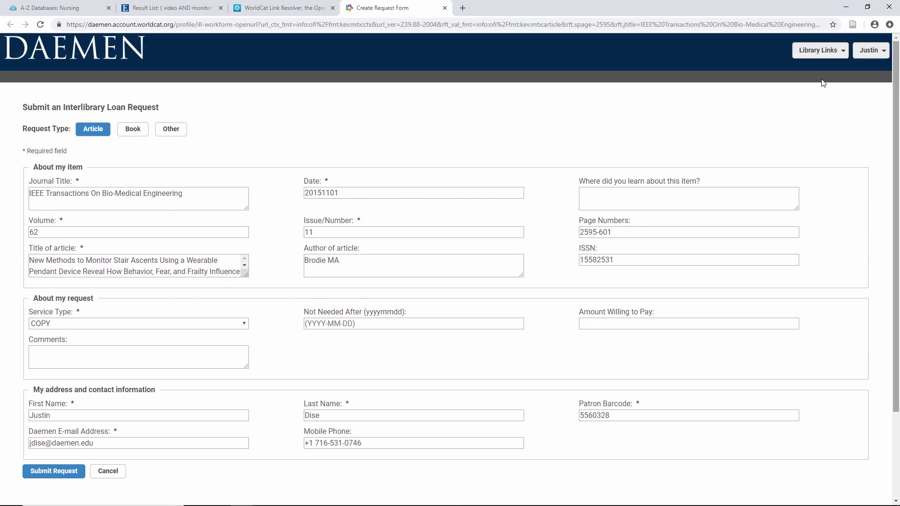
click(444, 8)
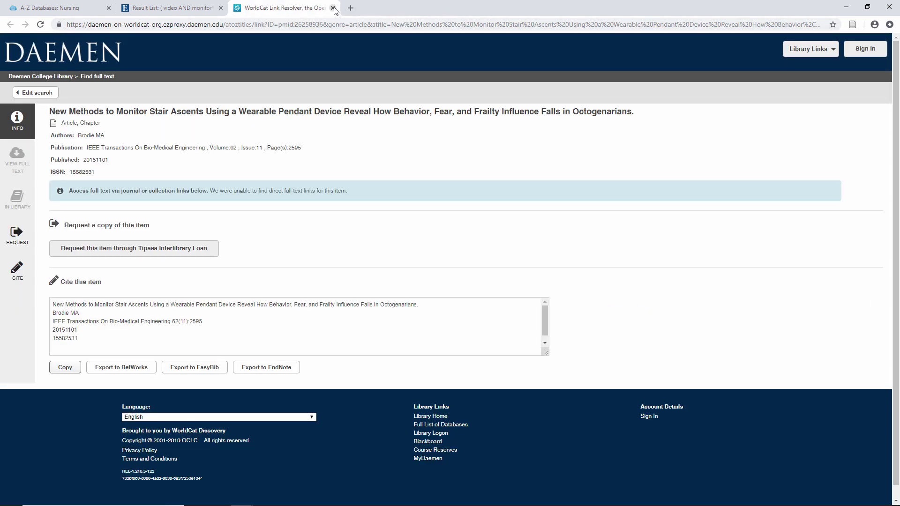
click(333, 8)
- Open the detailed record of "Remote Video Monitoring: A Novel Approach in Fall Prevention", view articles under its MeSH term "Accidental Falls/*prevention & control", and return
drag(895, 311, 898, 70)
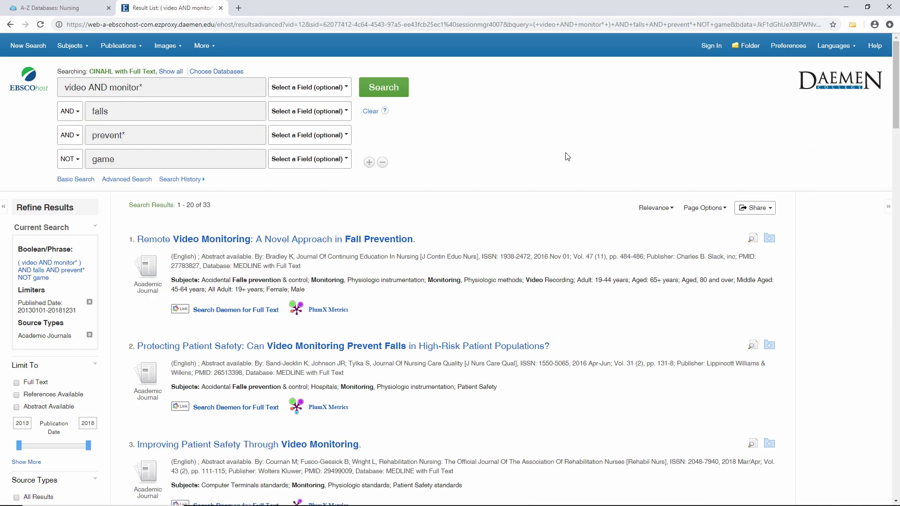
click(300, 240)
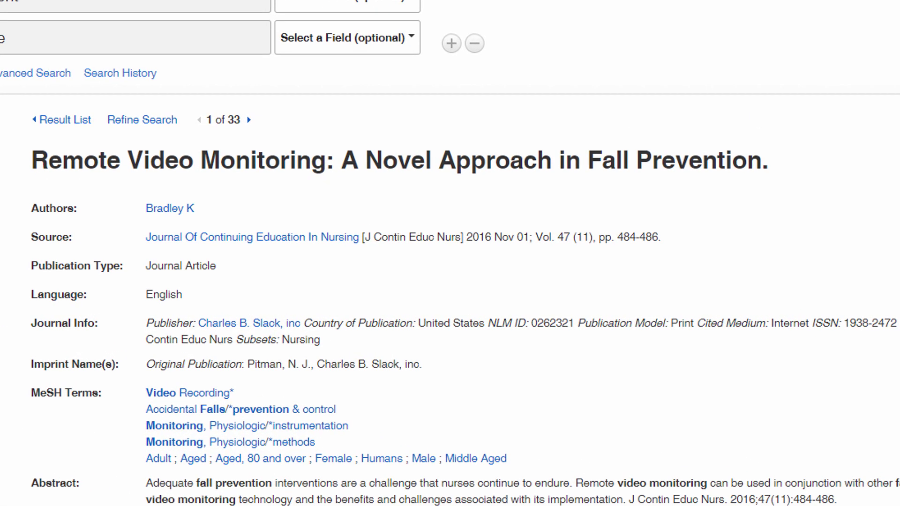
scroll(450, 253, down, 3)
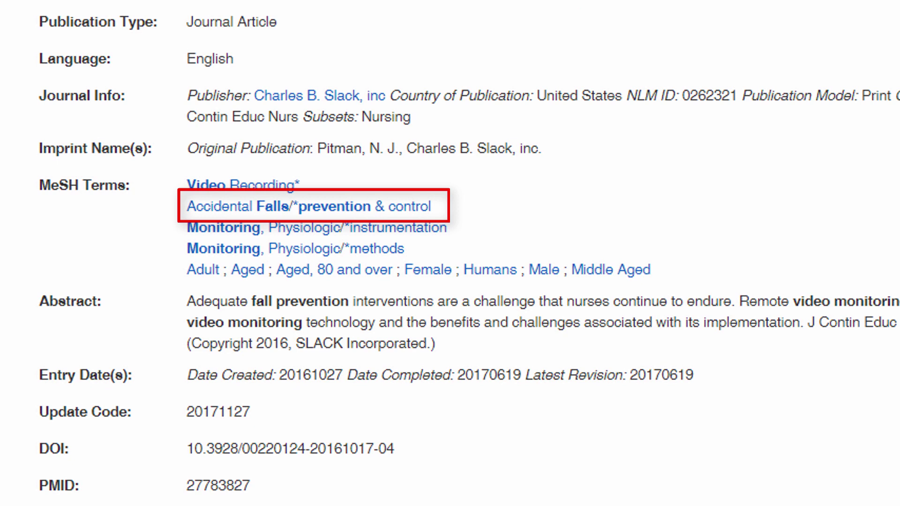
click(421, 207)
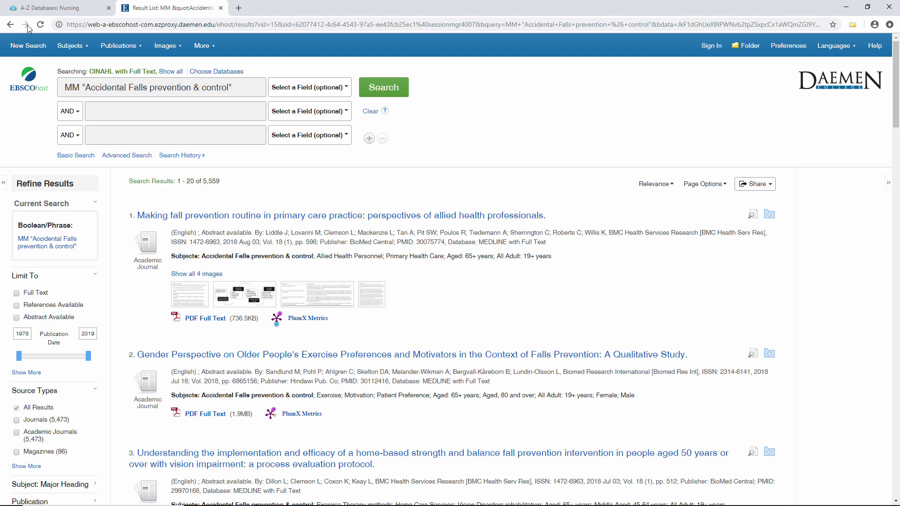
click(13, 26)
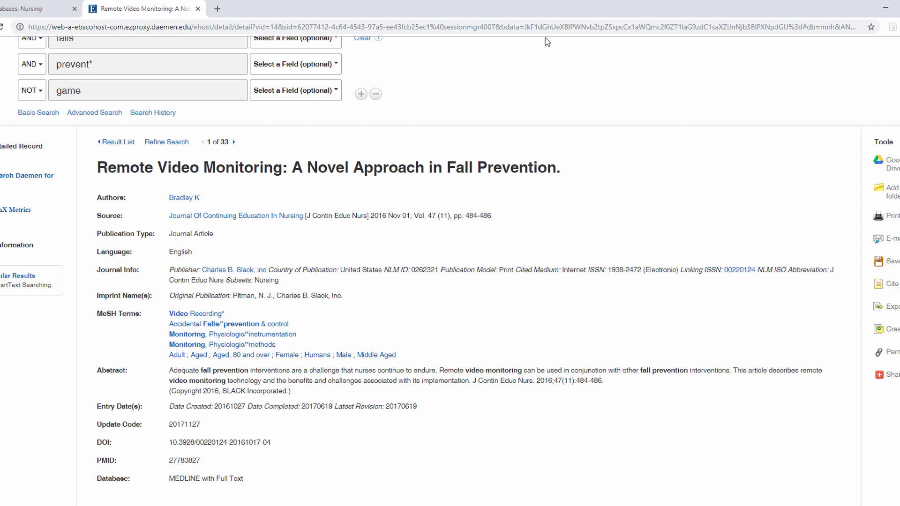
- Display the permalink for the "Remote Video Monitoring" article record, select the link and close it
click(517, 24)
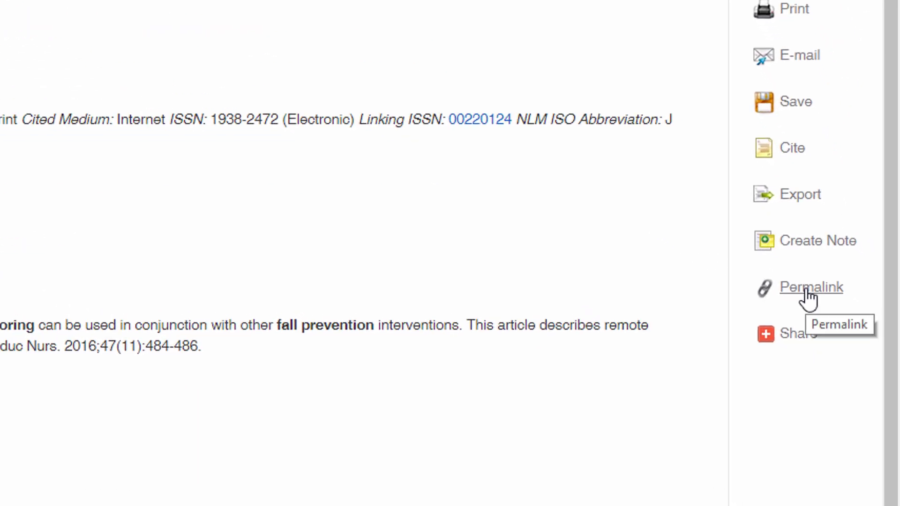
click(806, 290)
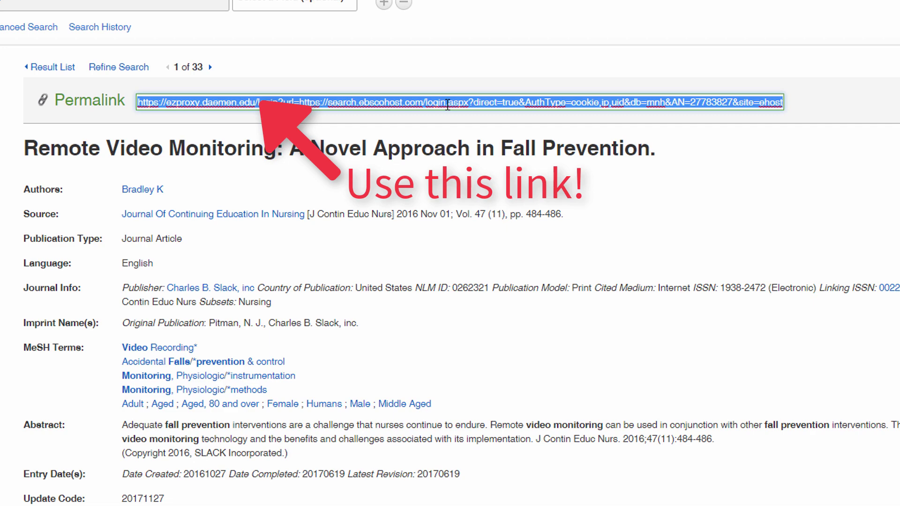
click(870, 130)
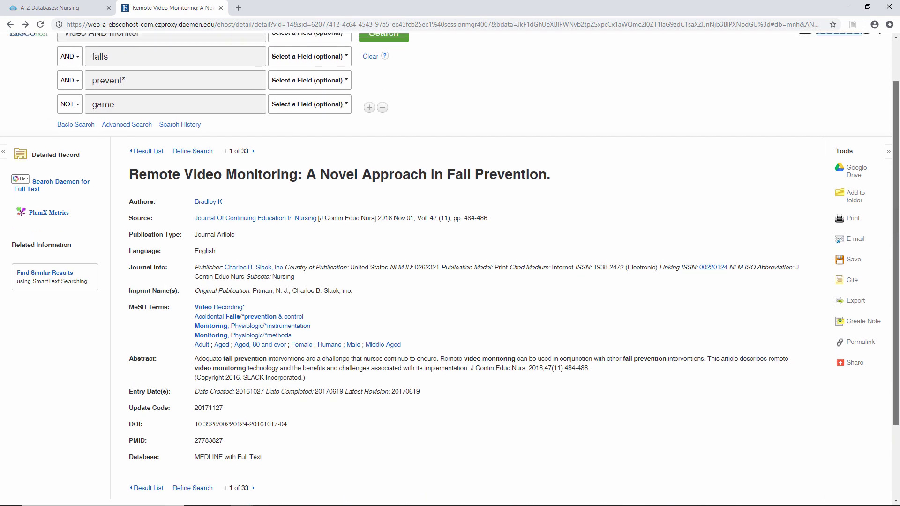
- View the EBSCOhost account sign-in page with its option to create an account, and return to the article record
scroll(896, 211, up, 2)
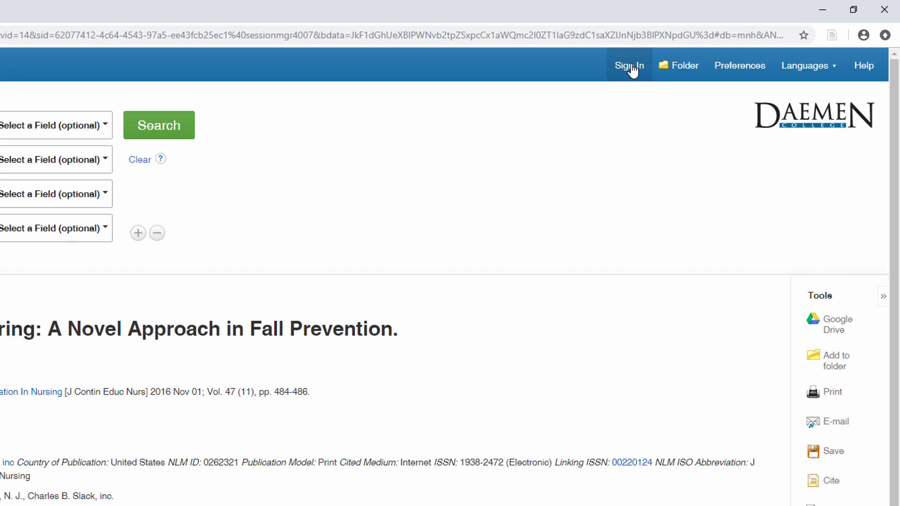
click(713, 46)
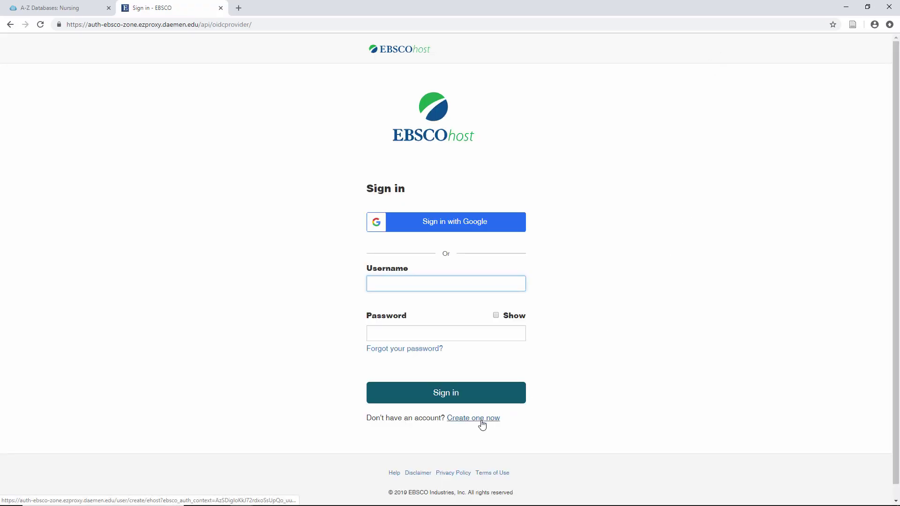
click(10, 25)
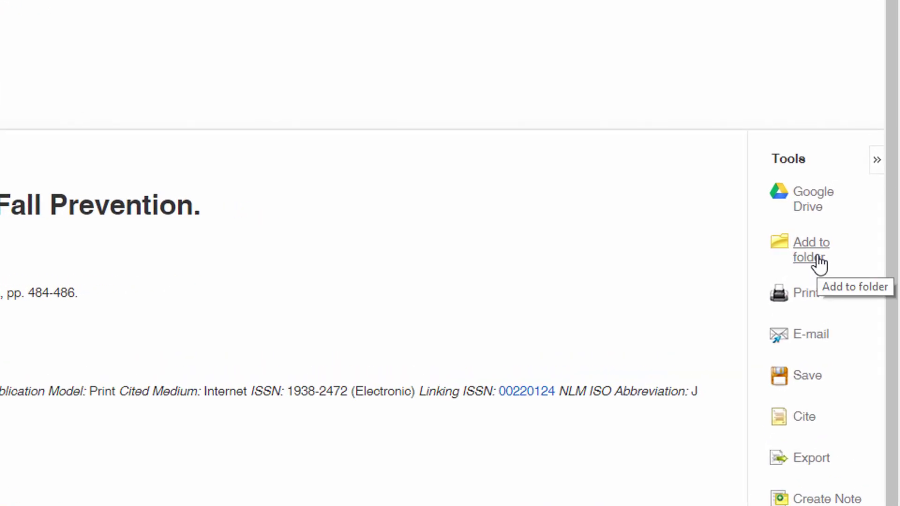
- Add the "Remote Video Monitoring" article to the folder, view the folder contents and return to the record
click(819, 266)
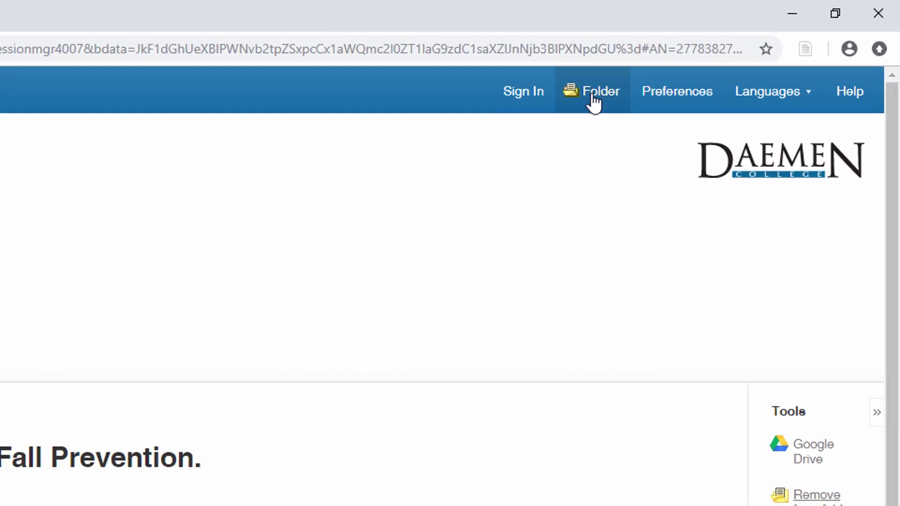
click(593, 97)
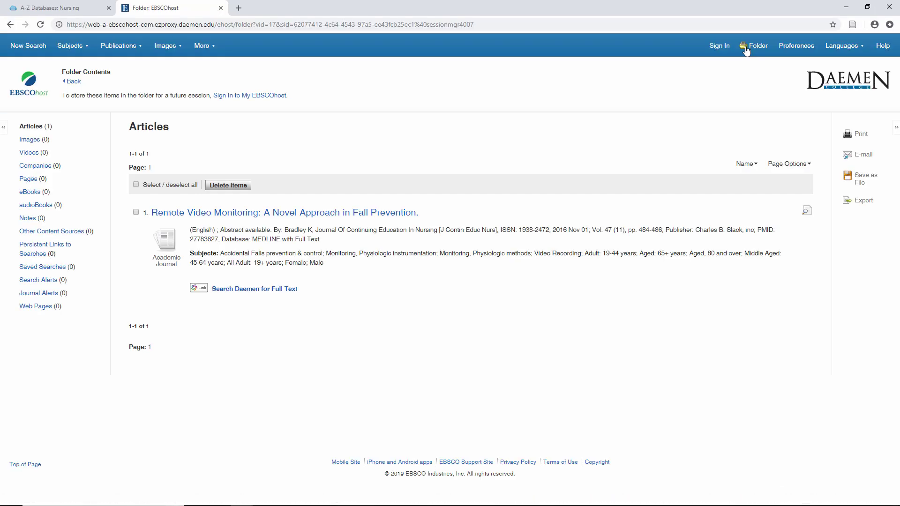
click(11, 25)
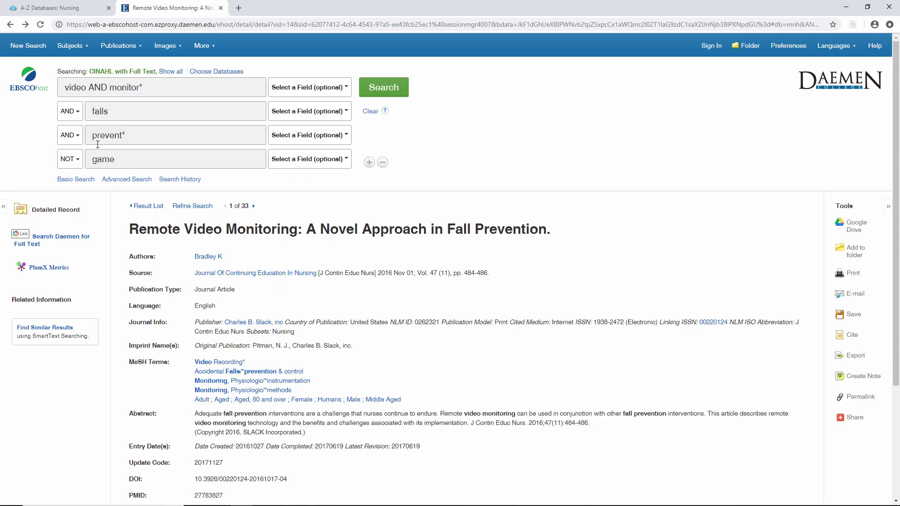
- Return to the result list, show its sharing options and select the persistent link to the search
click(142, 208)
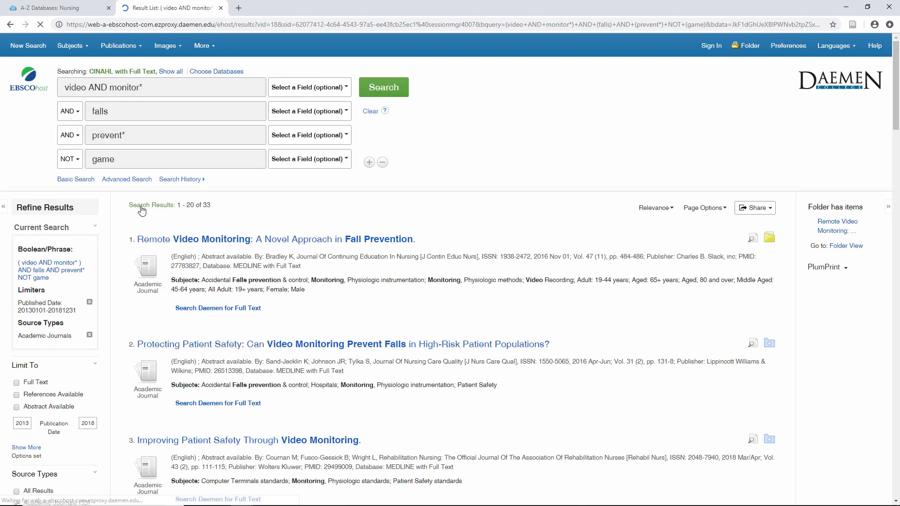
drag(895, 135, 895, 92)
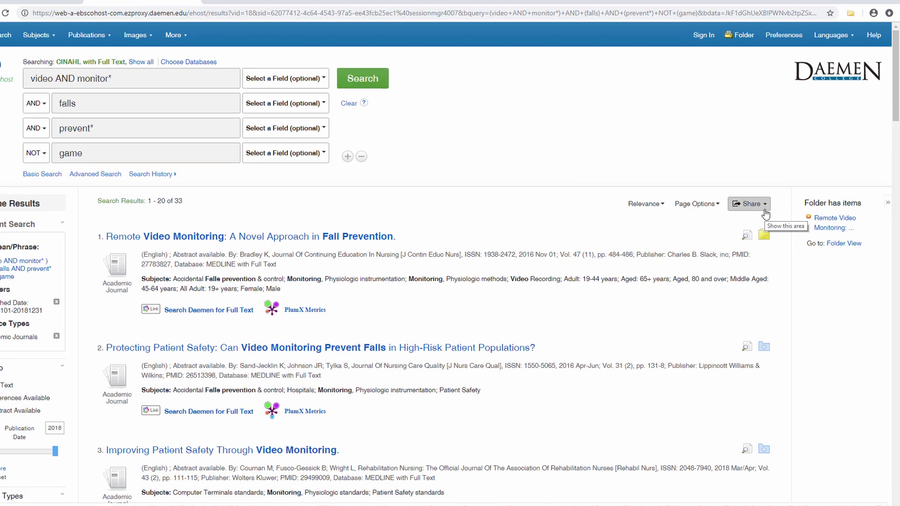
click(764, 209)
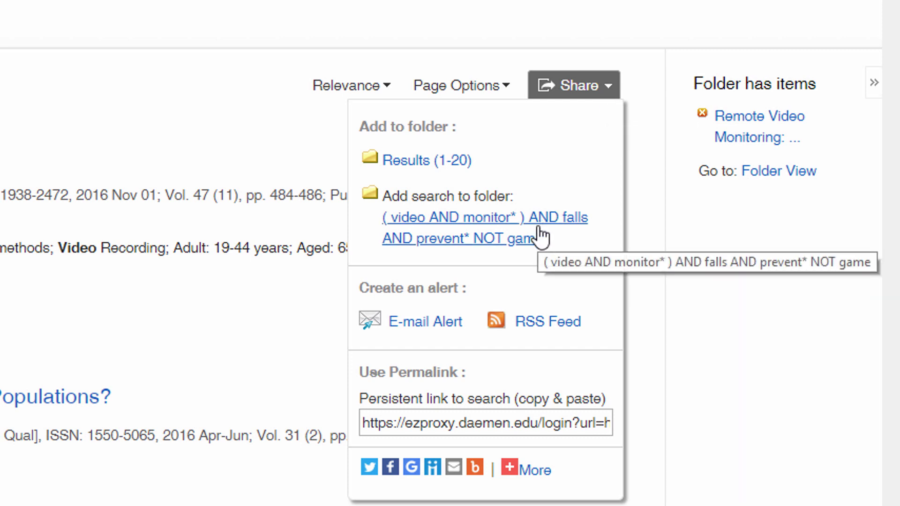
click(495, 424)
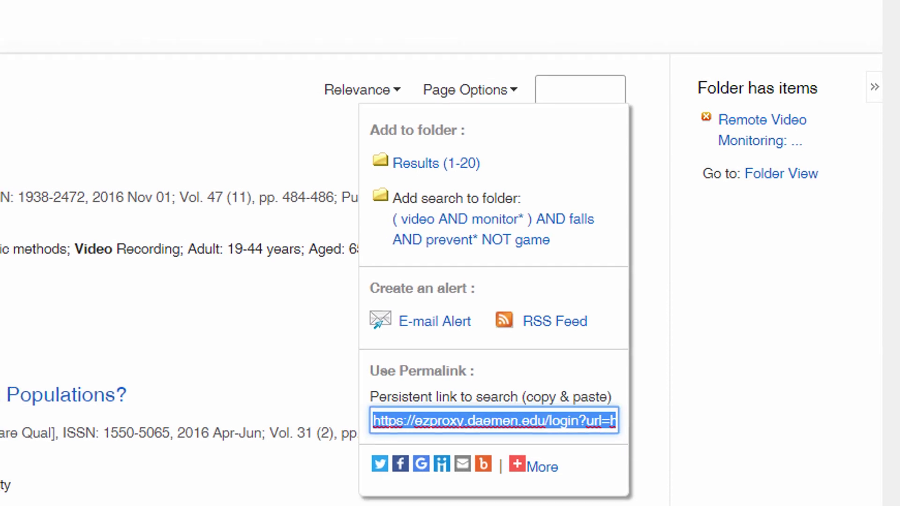
- Display the citation formats for the "Remote Video Monitoring" article, look through the available styles and close the citation list
click(9, 25)
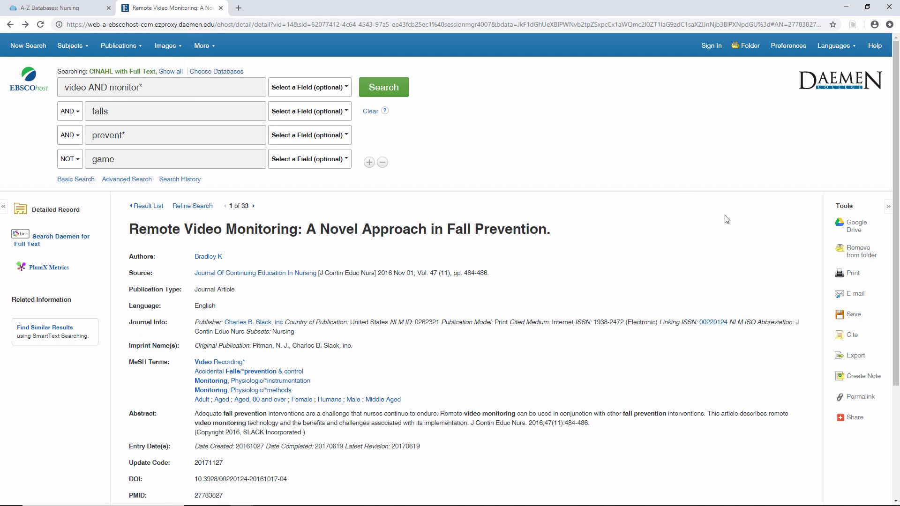
scroll(897, 355, down, 2)
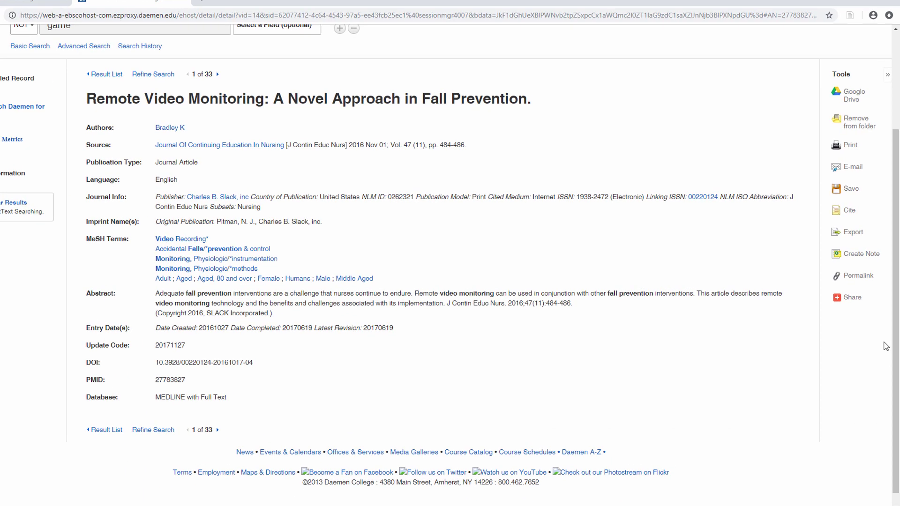
click(804, 229)
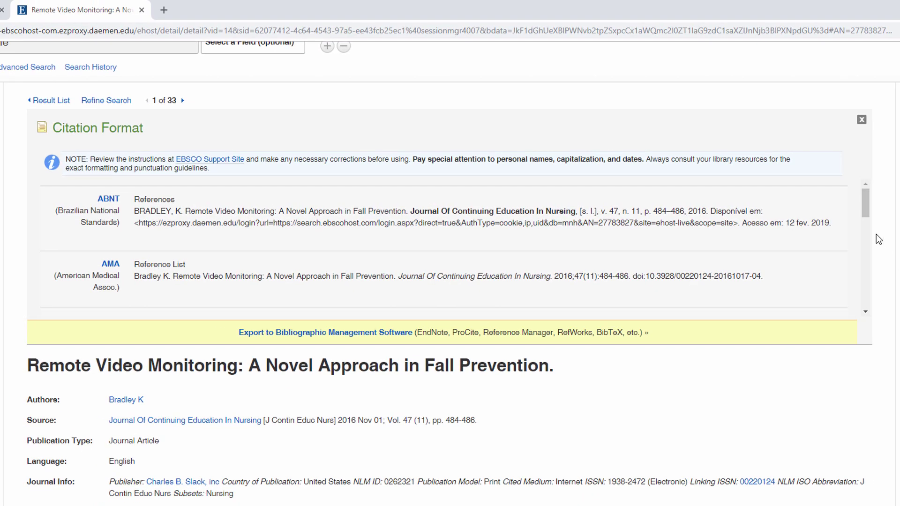
drag(865, 205, 868, 219)
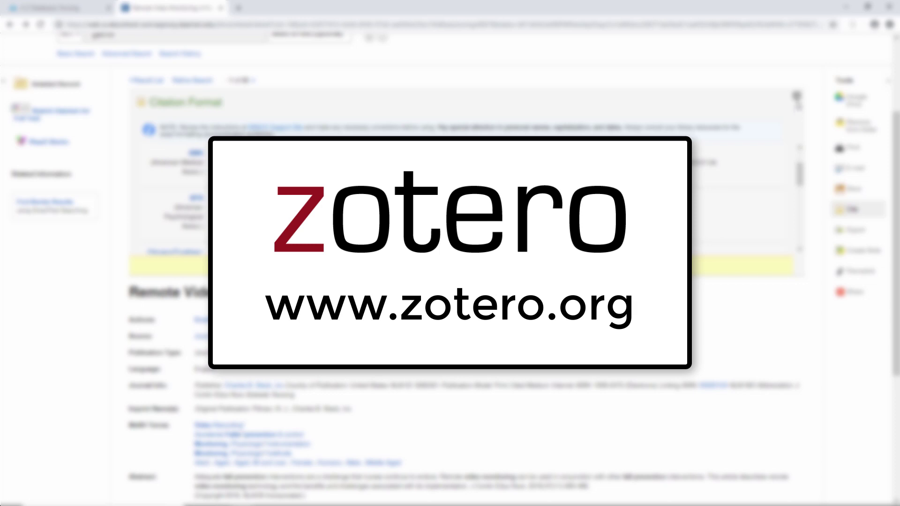
click(796, 96)
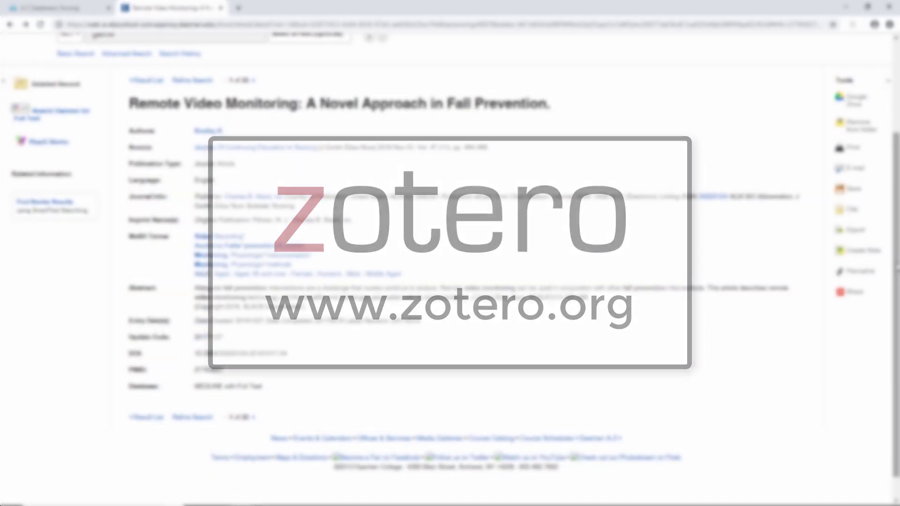
scroll(893, 152, up, 3)
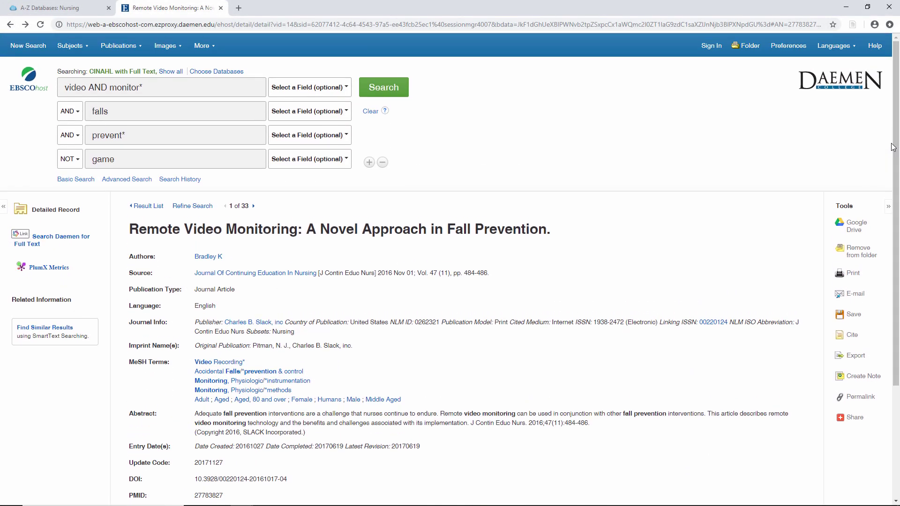